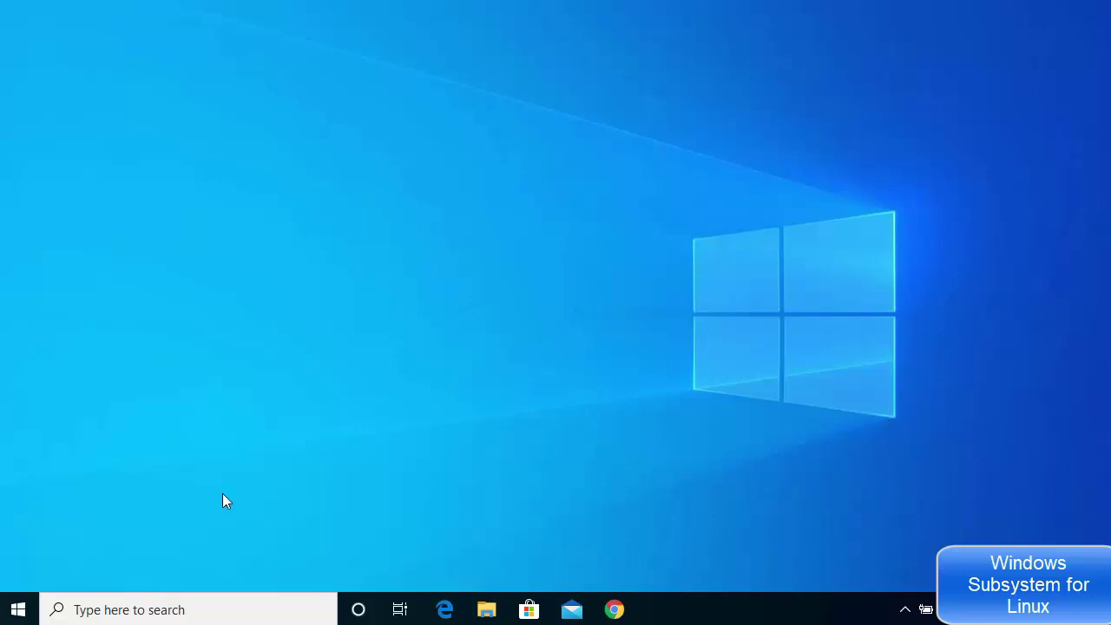
- Open Control Panel and go through Programs and Features to the Turn Windows features on or off dialog
{"action": "left_click", "coordinate": [165, 614]}
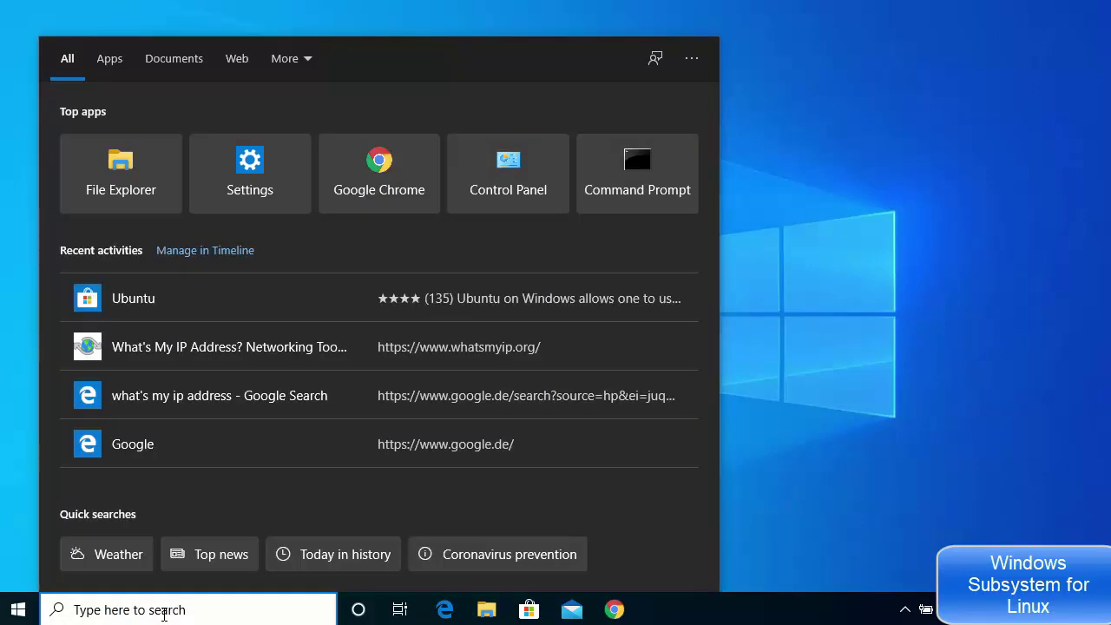
{"action": "type", "text": "con"}
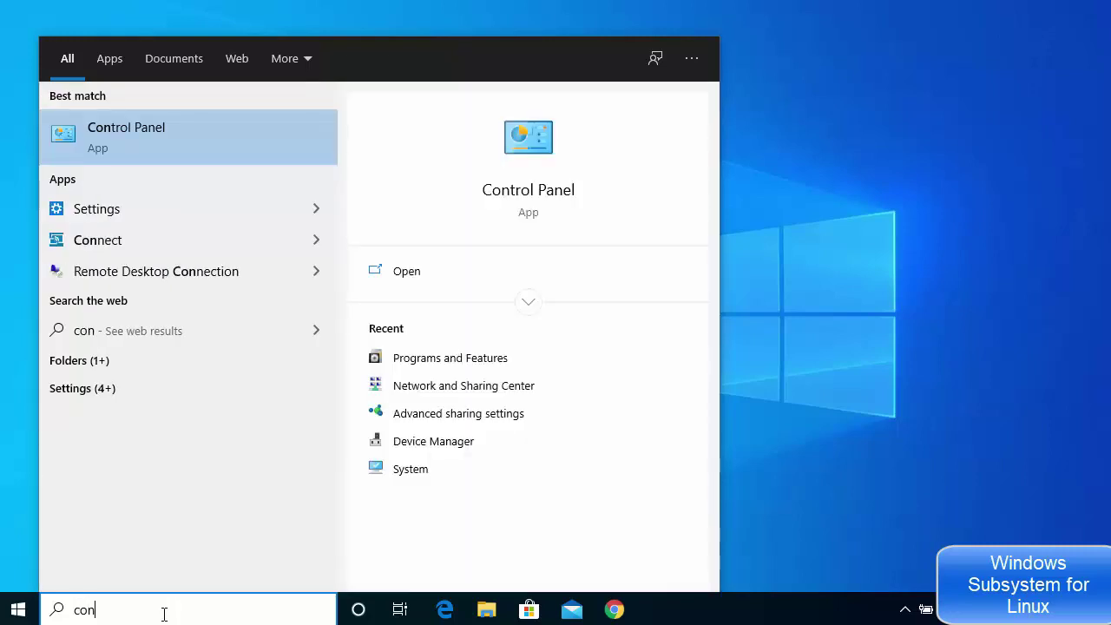
{"action": "left_click", "coordinate": [113, 134]}
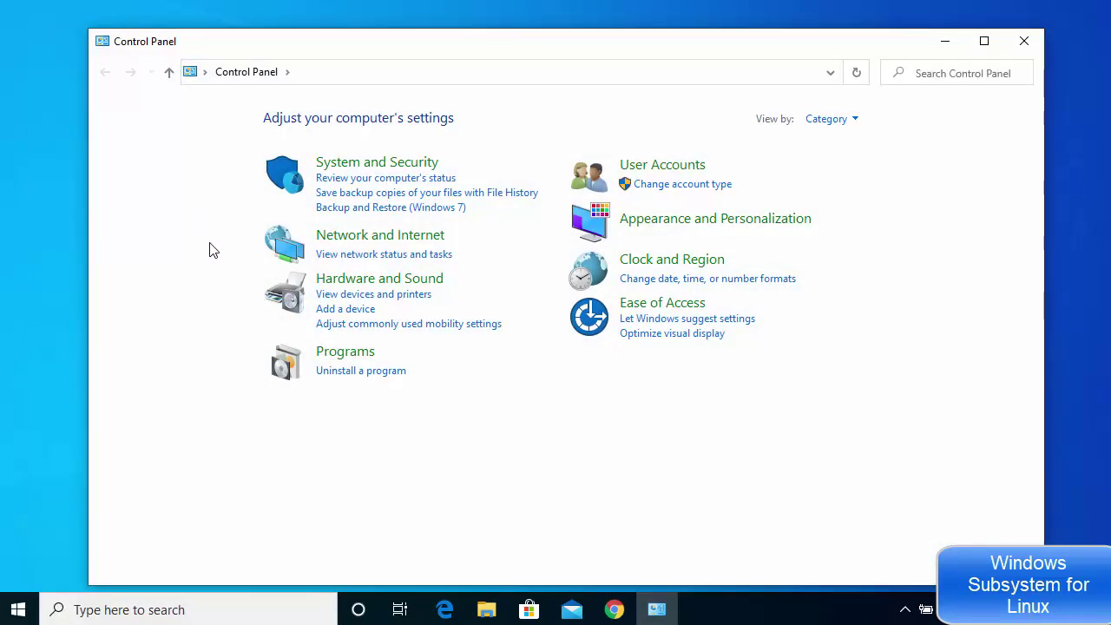
{"action": "left_click", "coordinate": [351, 356]}
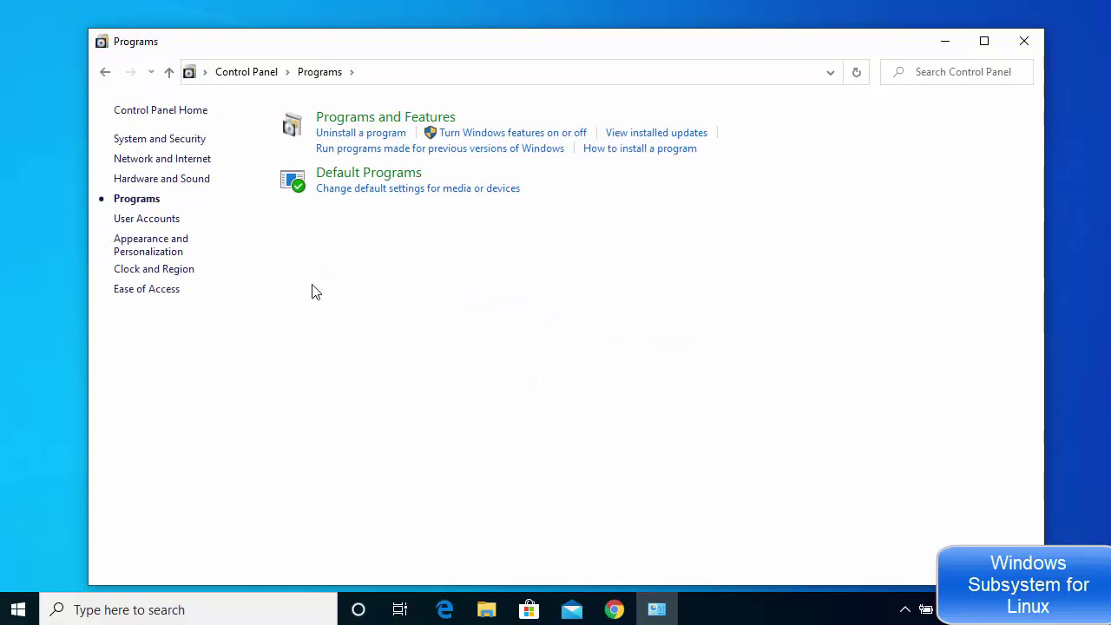
{"action": "left_click", "coordinate": [383, 123]}
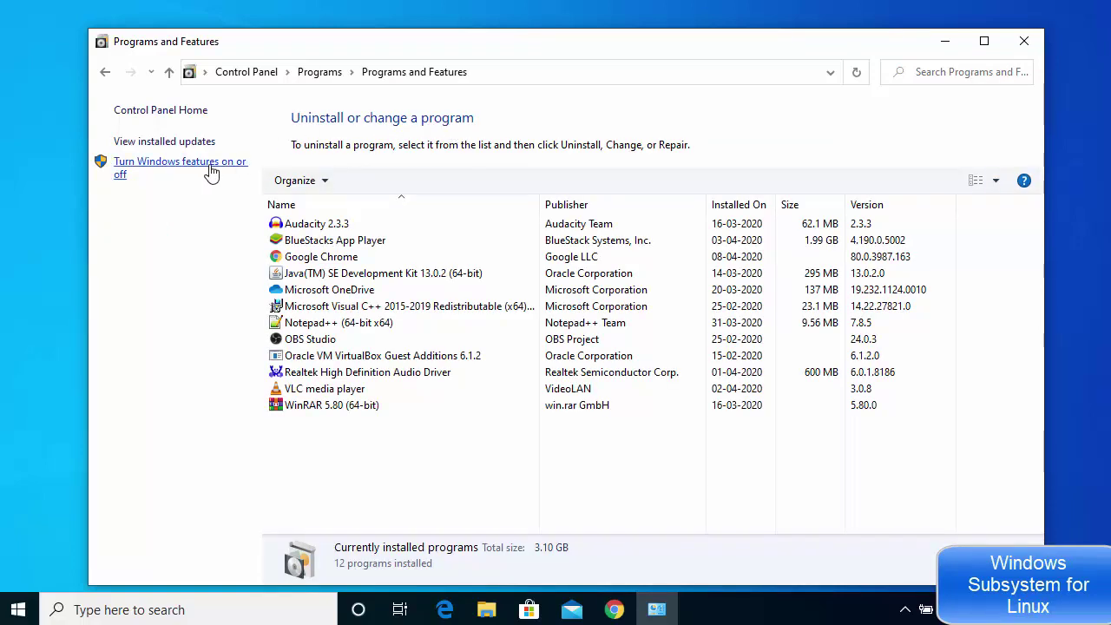
{"action": "left_click", "coordinate": [157, 169]}
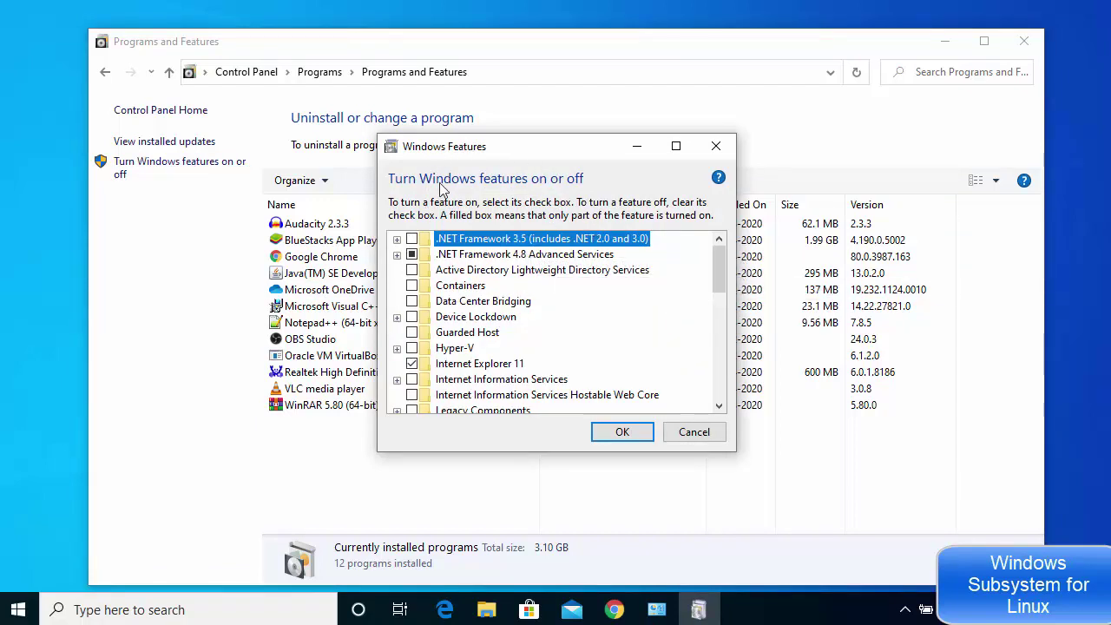
- Search the system for "turn win" to reach the Turn Windows features on or off setting
{"action": "left_click", "coordinate": [168, 609]}
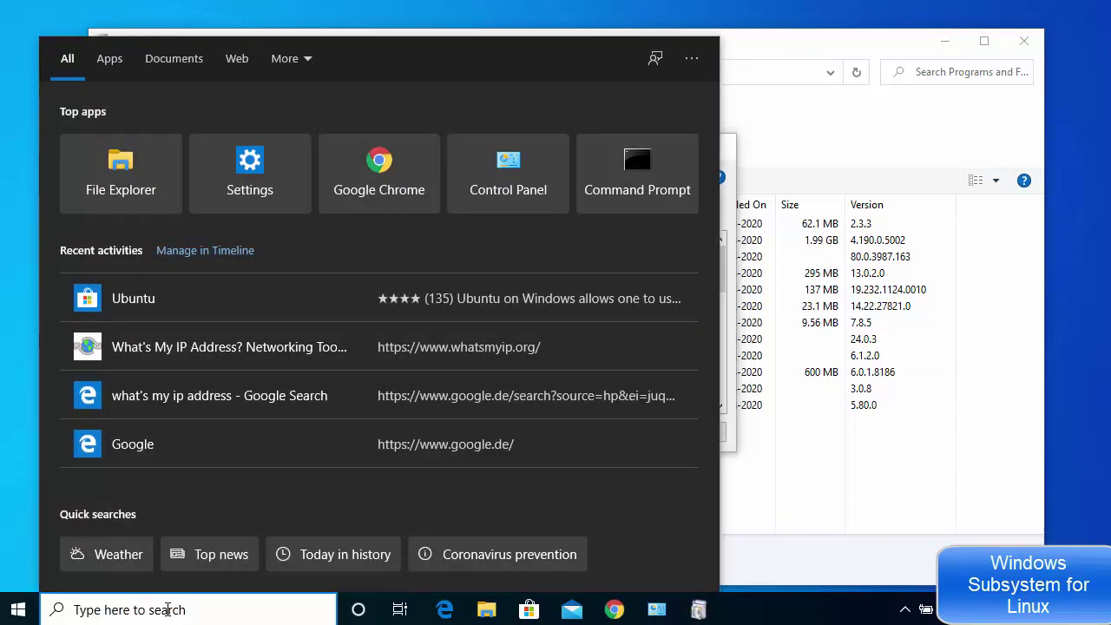
{"action": "type", "text": "tun"}
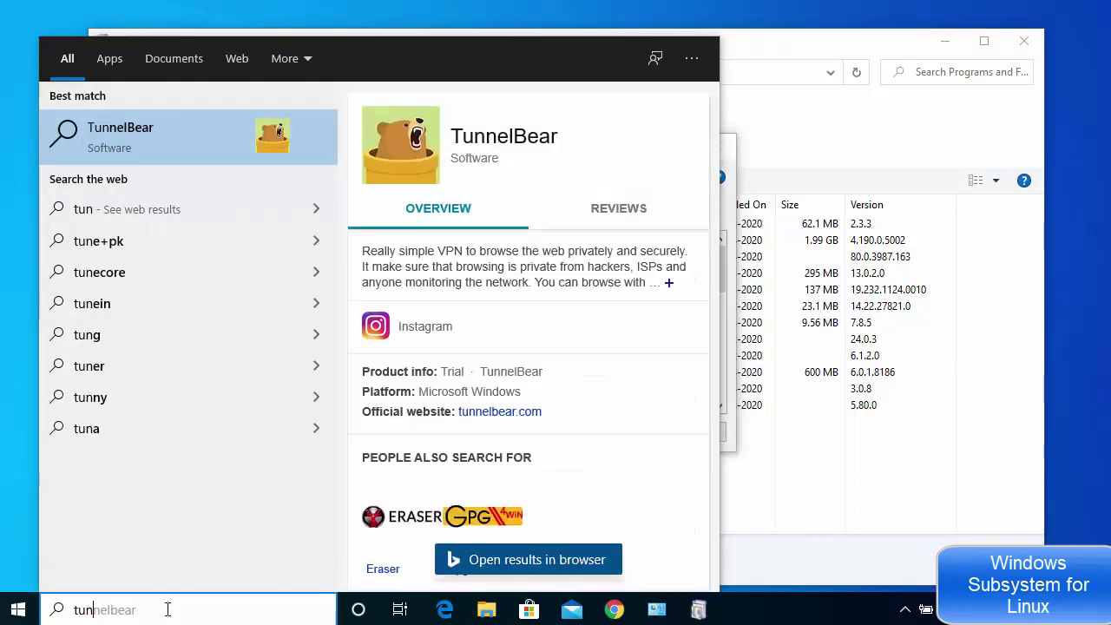
{"action": "key", "text": "BackSpace"}
{"action": "type", "text": "rn win"}
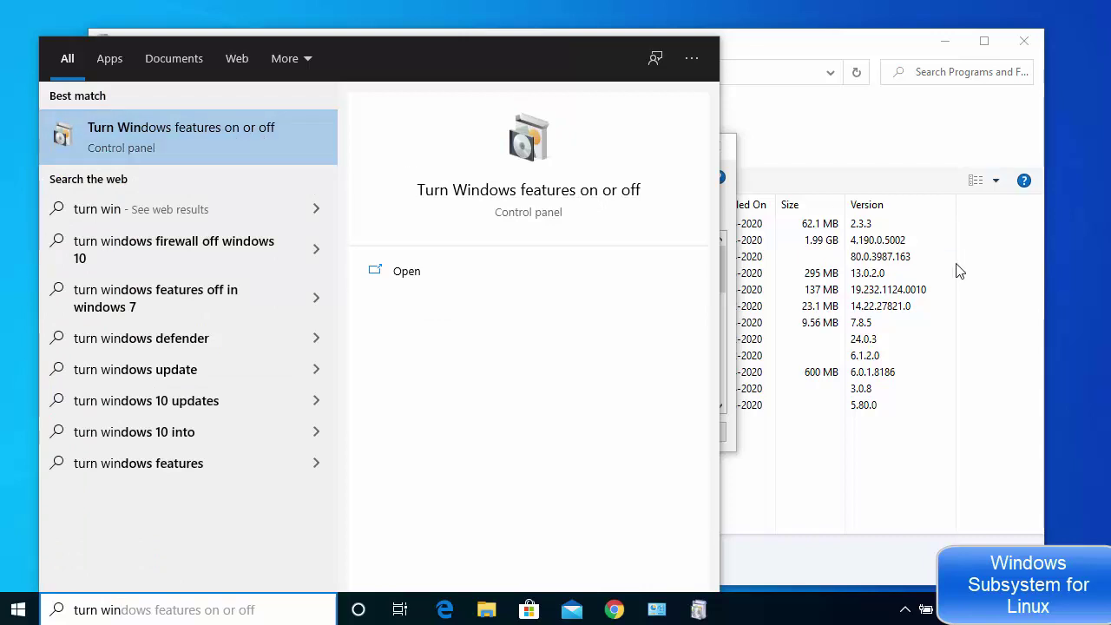
{"action": "key", "text": "Return"}
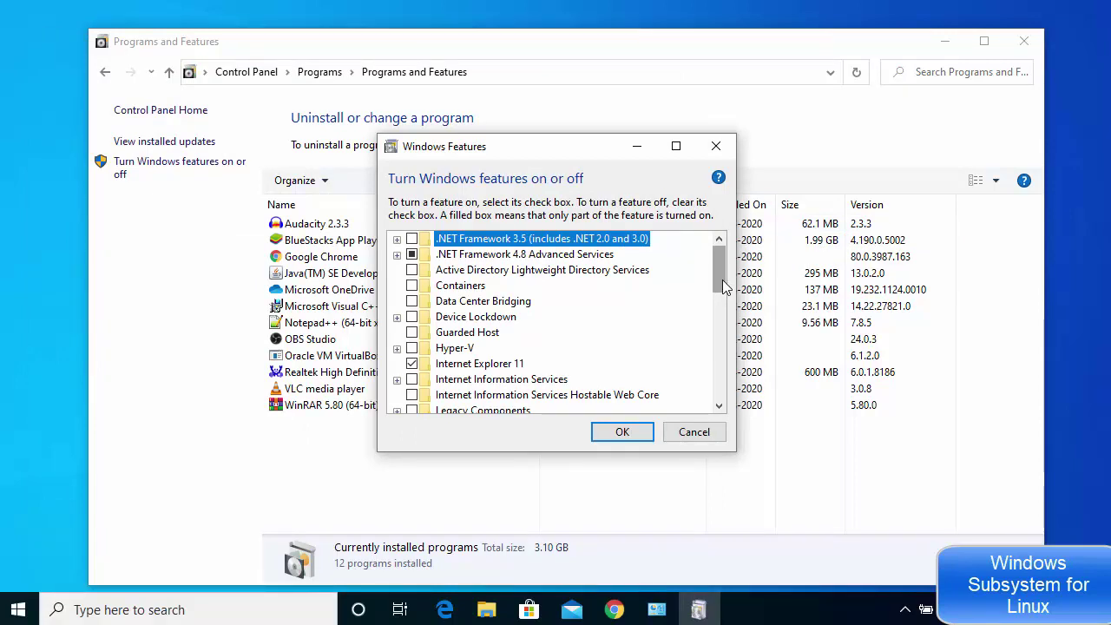
- Enable the Windows Subsystem for Linux feature and restart the PC to finish its installation
{"action": "left_click_drag", "start_coordinate": [723, 280], "coordinate": [722, 405]}
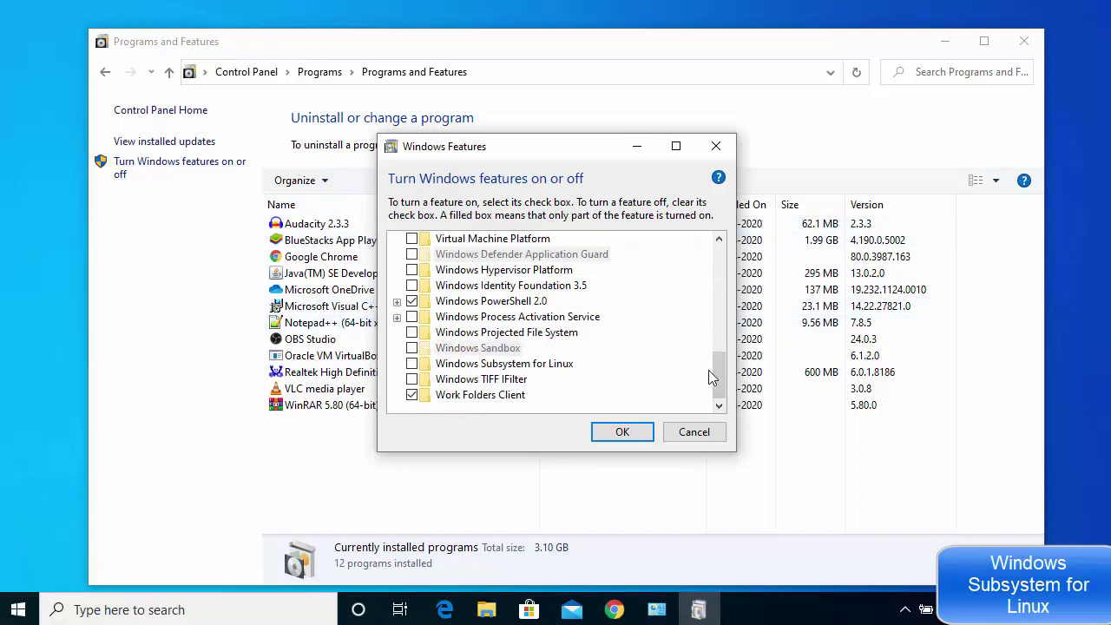
{"action": "mouse_move", "coordinate": [720, 368]}
{"action": "left_mouse_down"}
{"action": "mouse_move", "coordinate": [717, 326]}
{"action": "mouse_move", "coordinate": [715, 384]}
{"action": "left_mouse_up"}
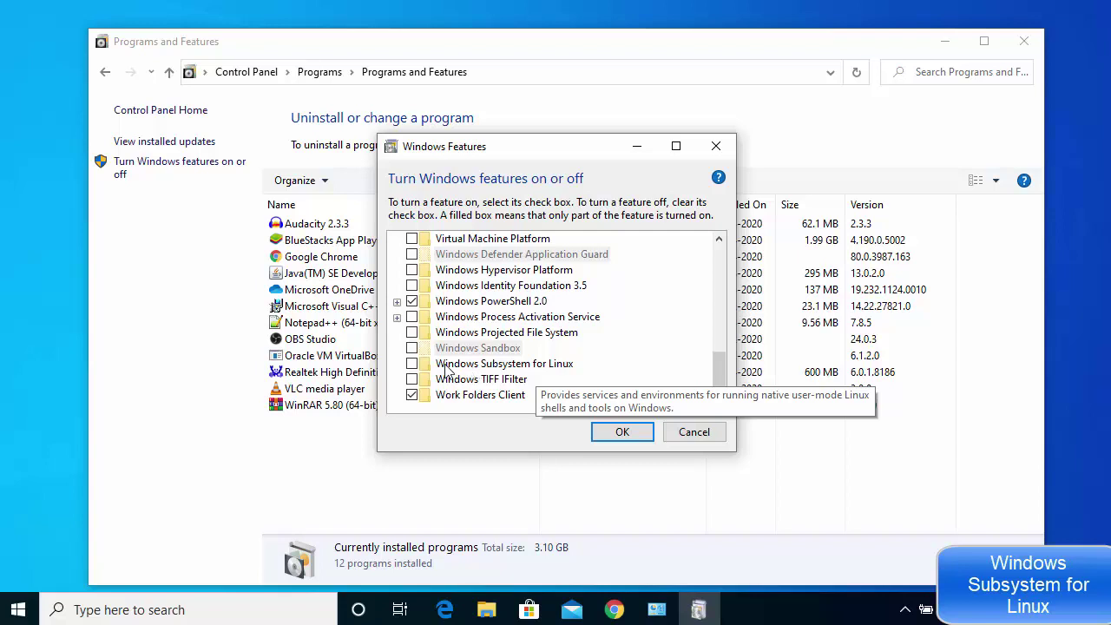
{"action": "left_click", "coordinate": [413, 364]}
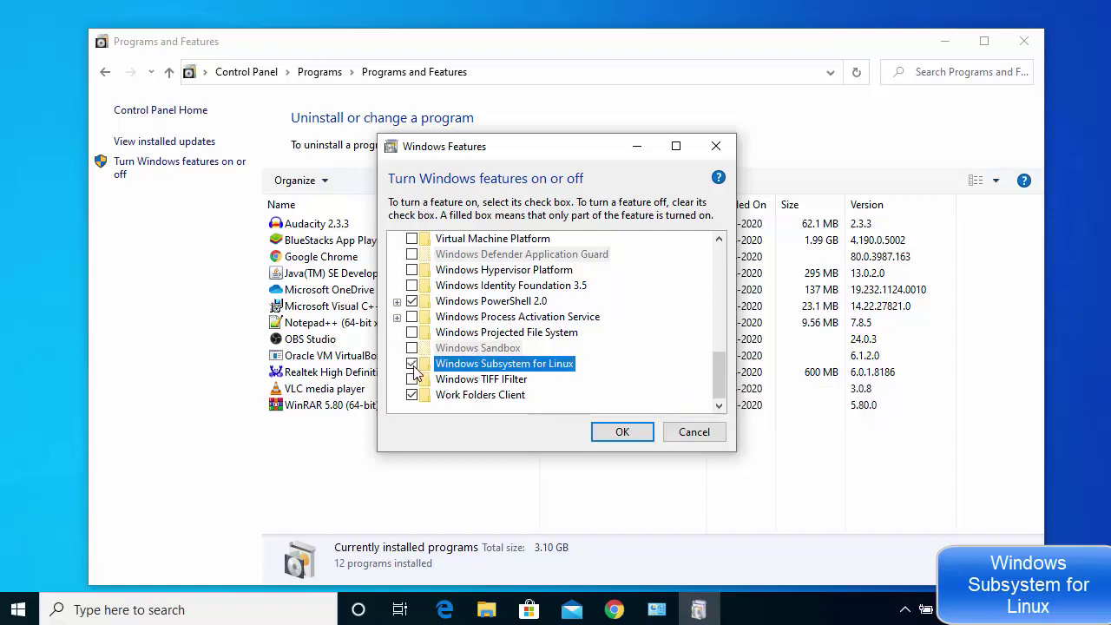
{"action": "left_click", "coordinate": [618, 433]}
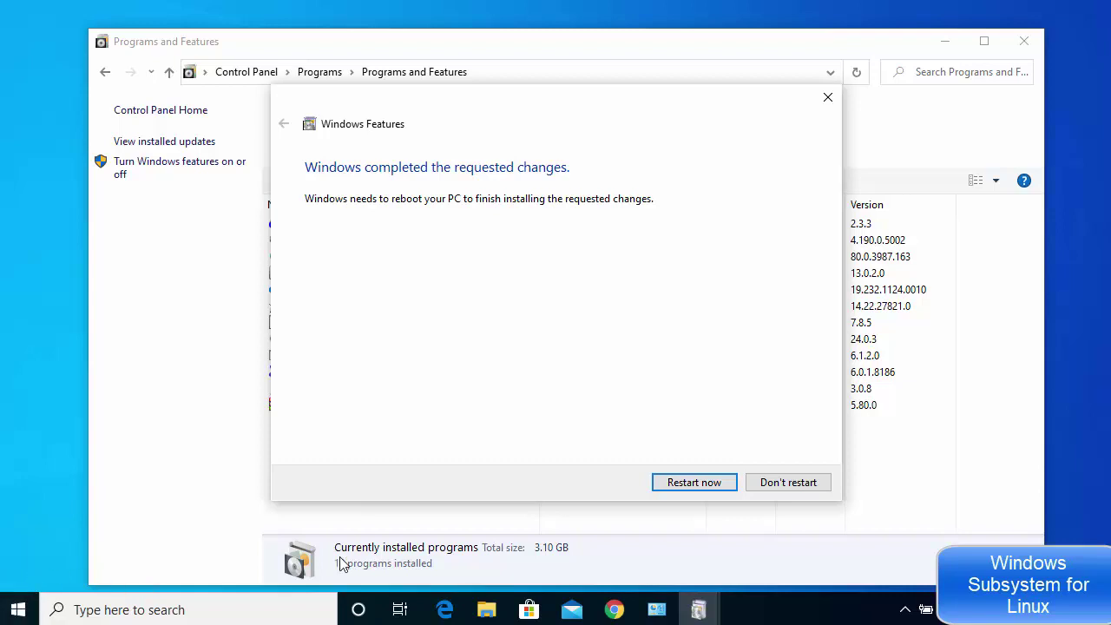
{"action": "left_click", "coordinate": [684, 486]}
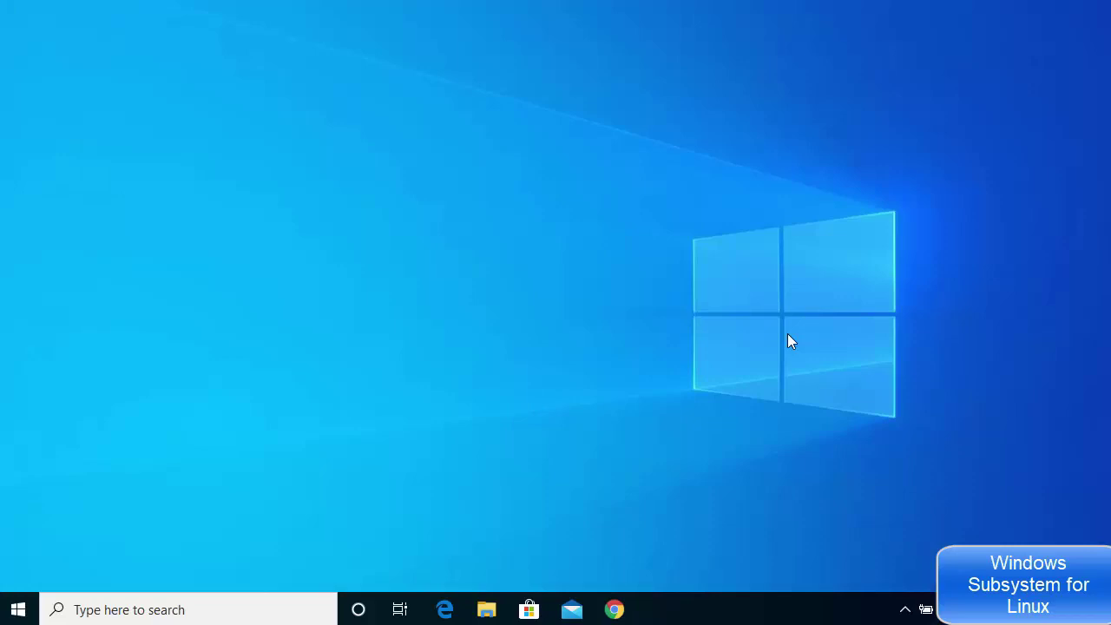
- Open Command Prompt and run the bash command
{"action": "left_click", "coordinate": [158, 610]}
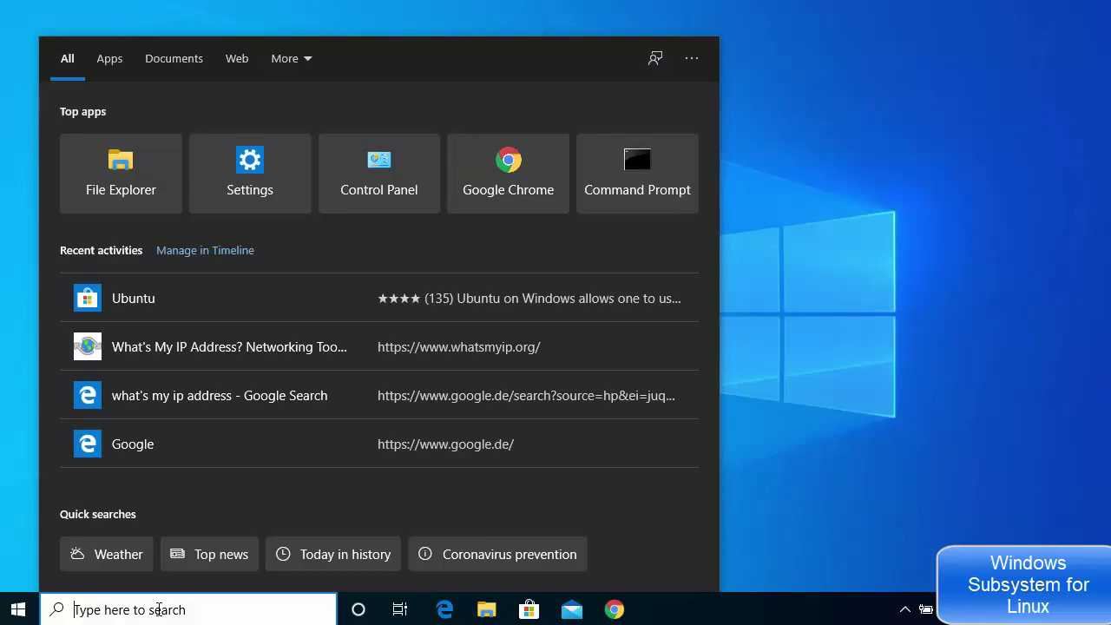
{"action": "type", "text": "cmd"}
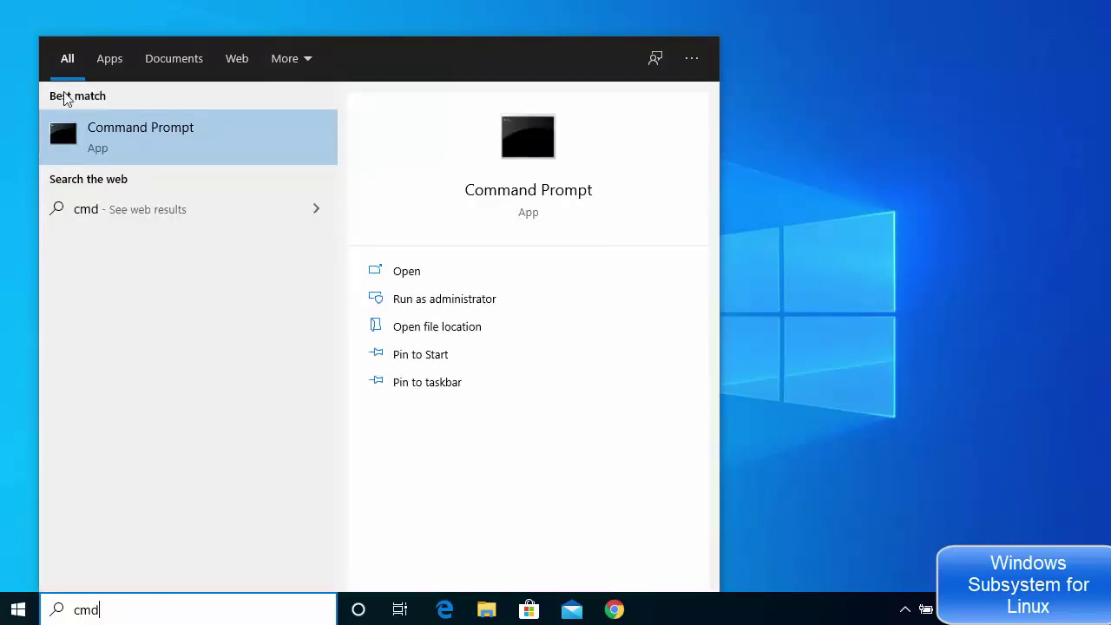
{"action": "left_click", "coordinate": [146, 138]}
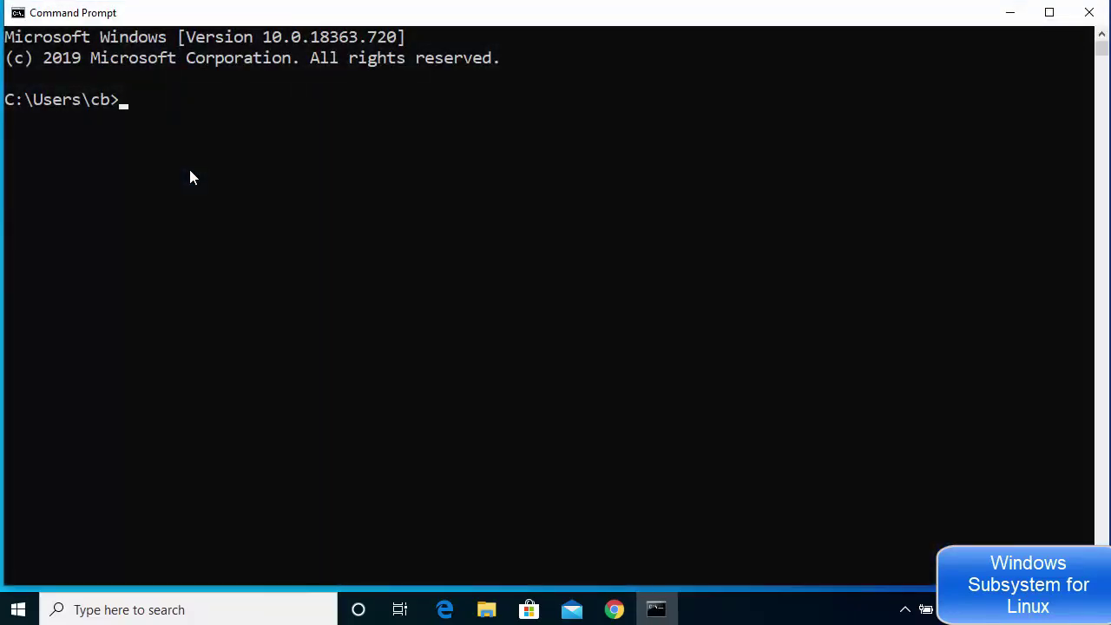
{"action": "type", "text": "bash"}
{"action": "key", "text": "Return"}
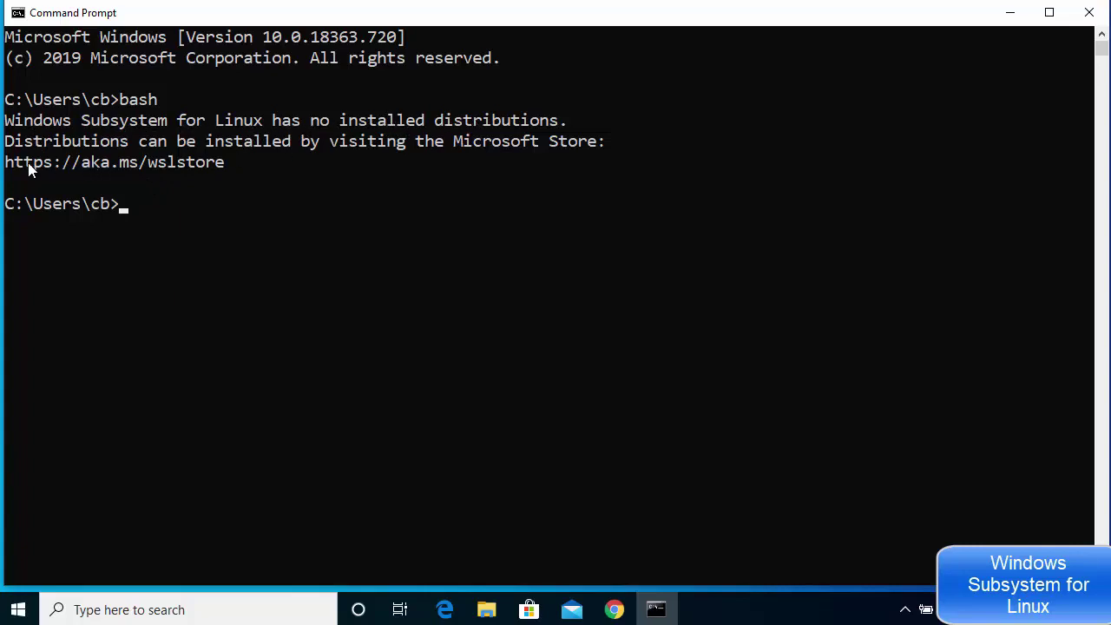
{"action": "mouse_move", "coordinate": [7, 167]}
{"action": "left_mouse_down"}
{"action": "mouse_move", "coordinate": [220, 168]}
{"action": "mouse_move", "coordinate": [12, 162]}
{"action": "left_mouse_up"}
{"action": "key", "text": "Return"}
{"action": "left_click", "coordinate": [162, 183]}
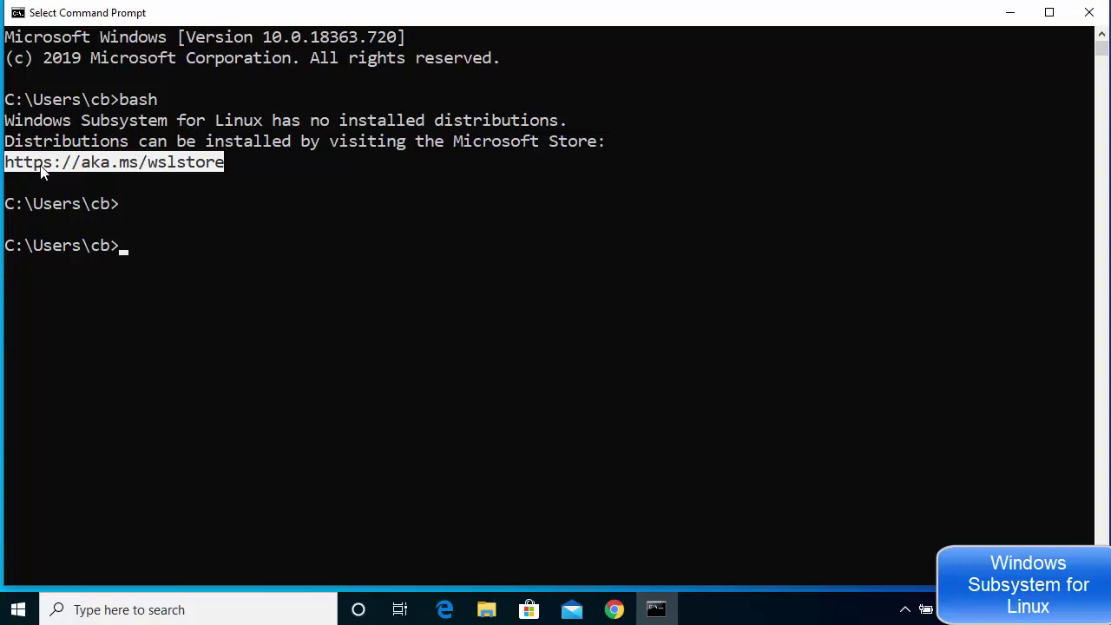
{"action": "left_click", "coordinate": [1007, 12]}
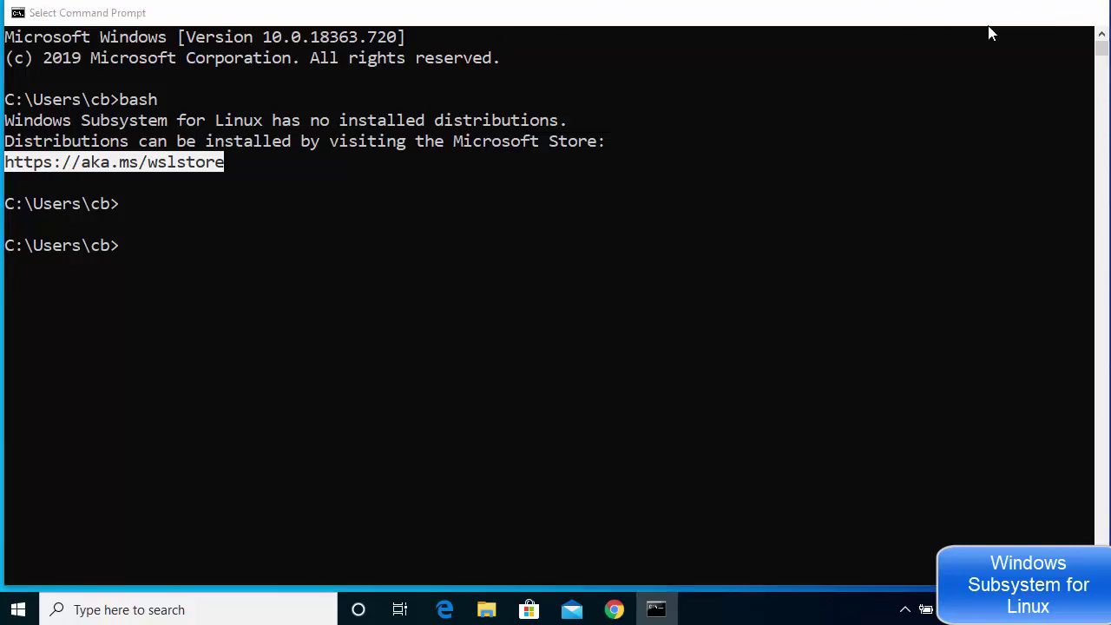
- Open Microsoft Store and search it for "linux"
{"action": "left_click", "coordinate": [19, 612]}
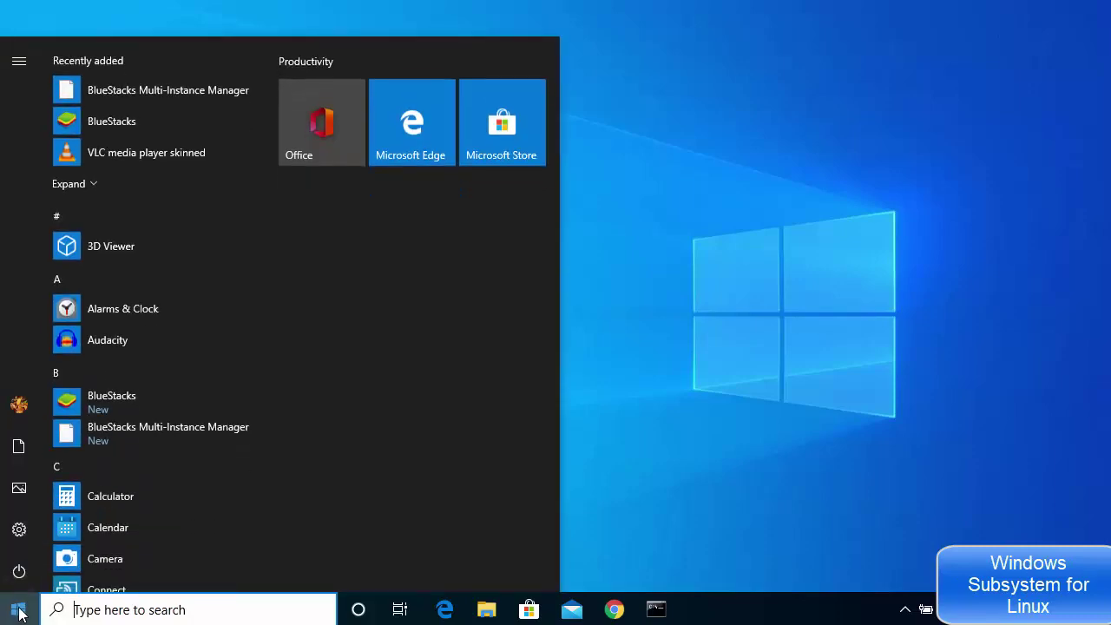
{"action": "left_click", "coordinate": [497, 145]}
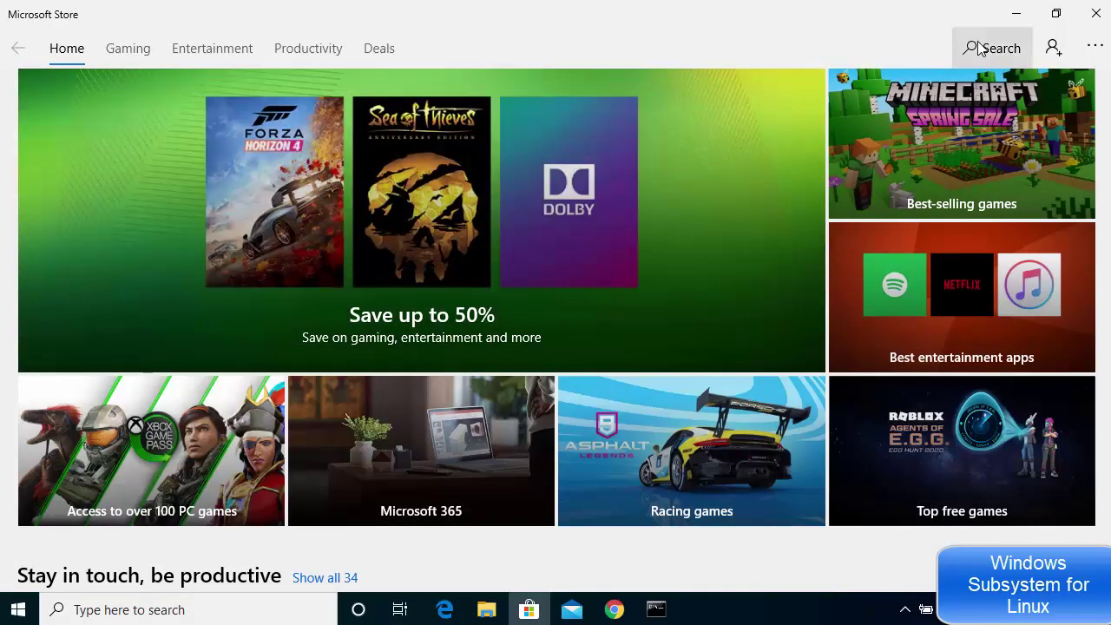
{"action": "left_click", "coordinate": [981, 48]}
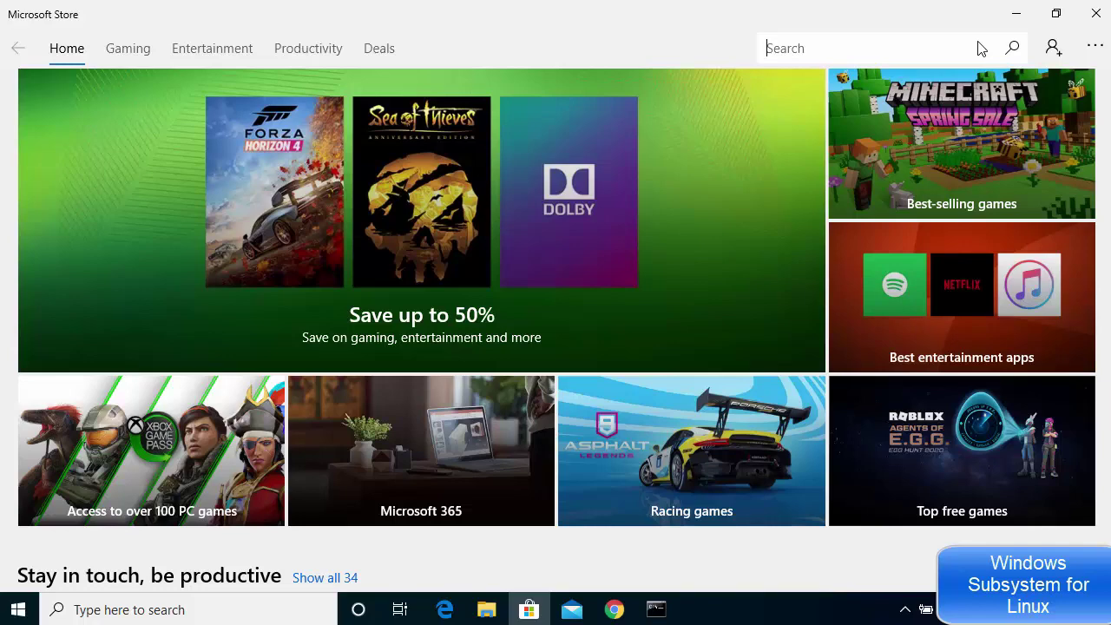
{"action": "type", "text": "li"}
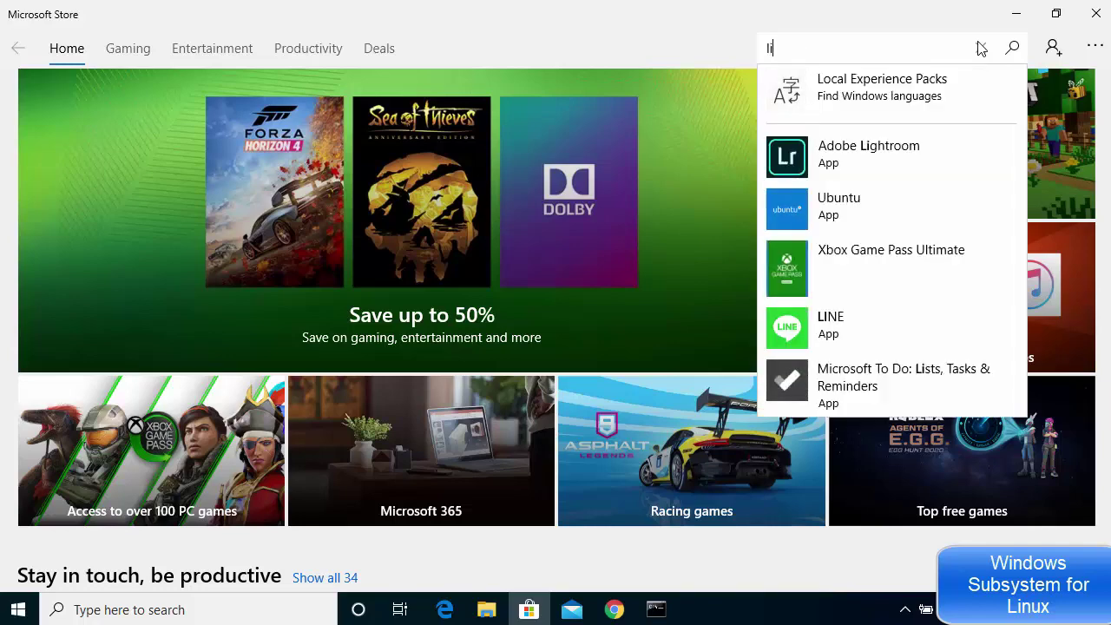
{"action": "type", "text": "nux"}
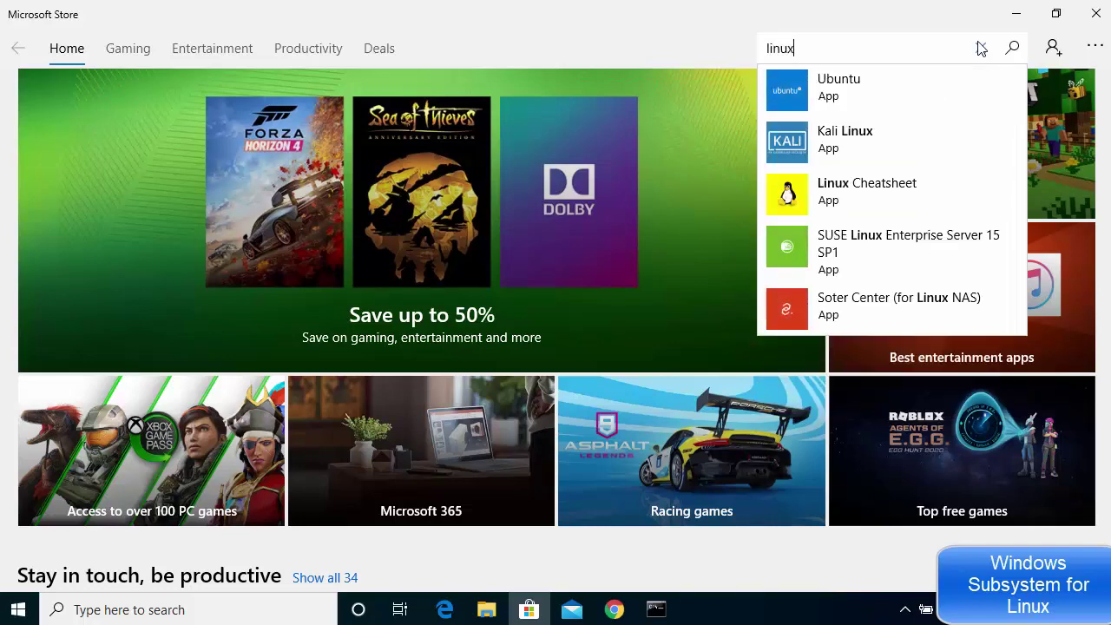
{"action": "key", "text": "Return"}
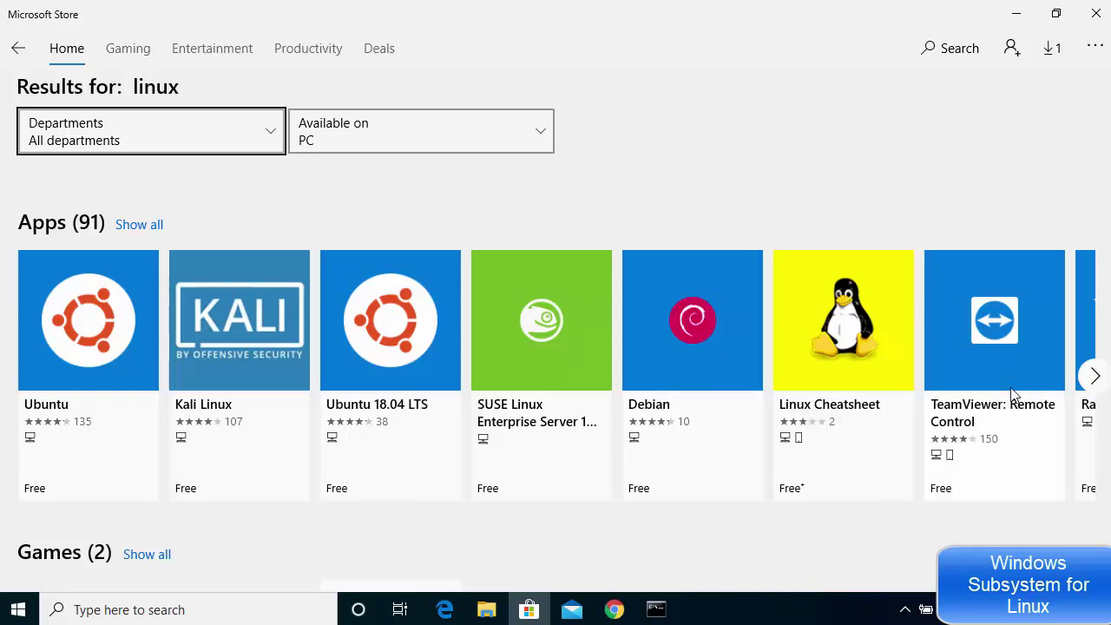
- Install the free Ubuntu app from the search results, declining the Microsoft sign-in, and close the store once it is installed
{"action": "left_click", "coordinate": [74, 337]}
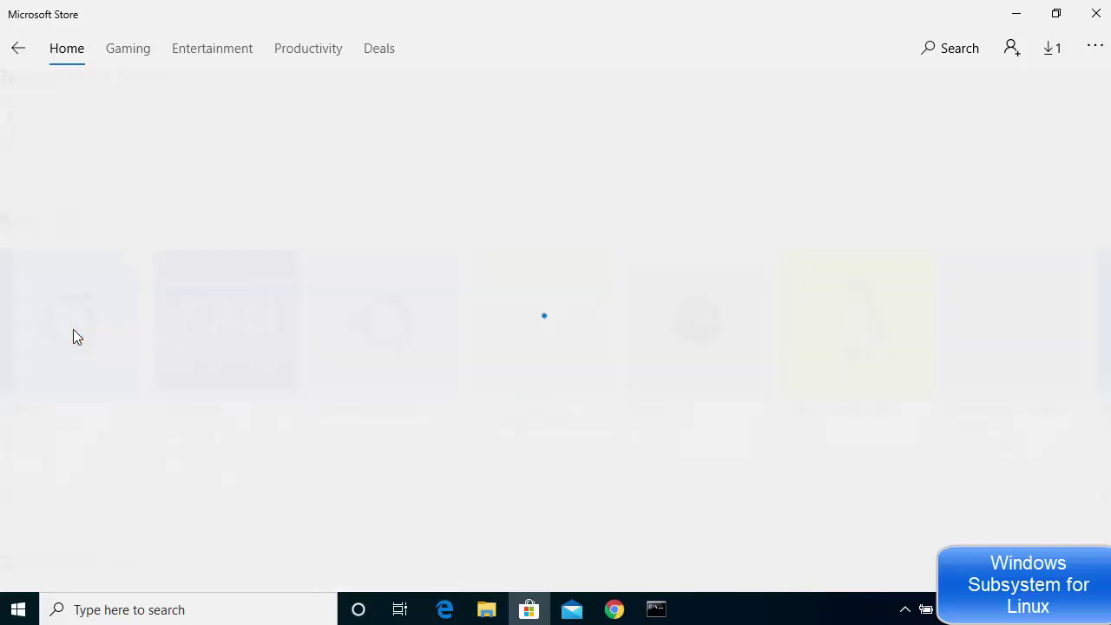
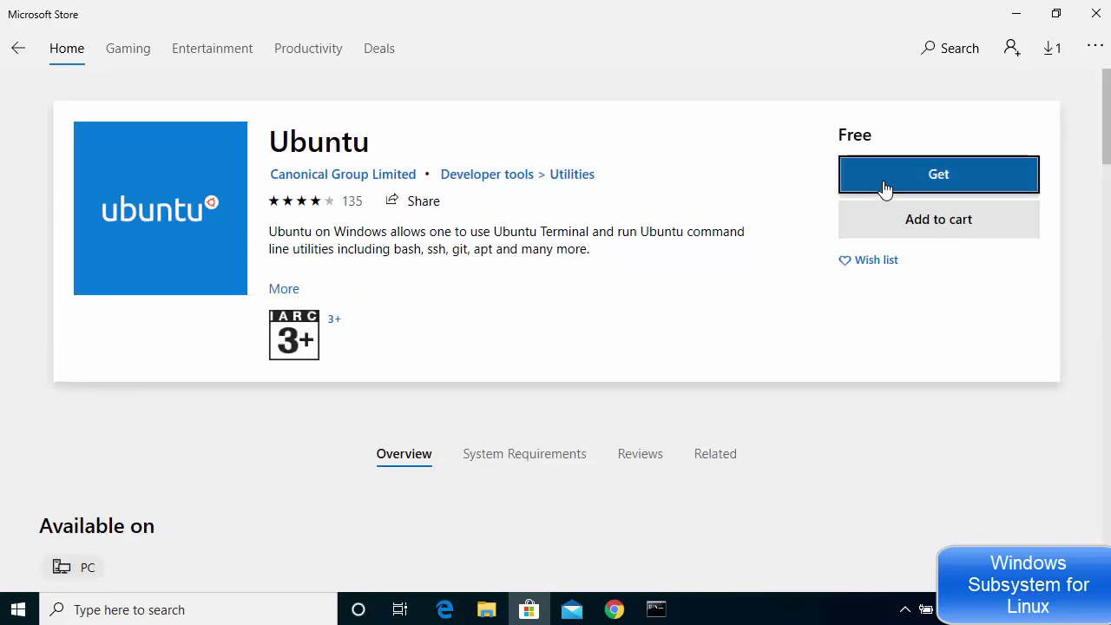
{"action": "left_click", "coordinate": [898, 184]}
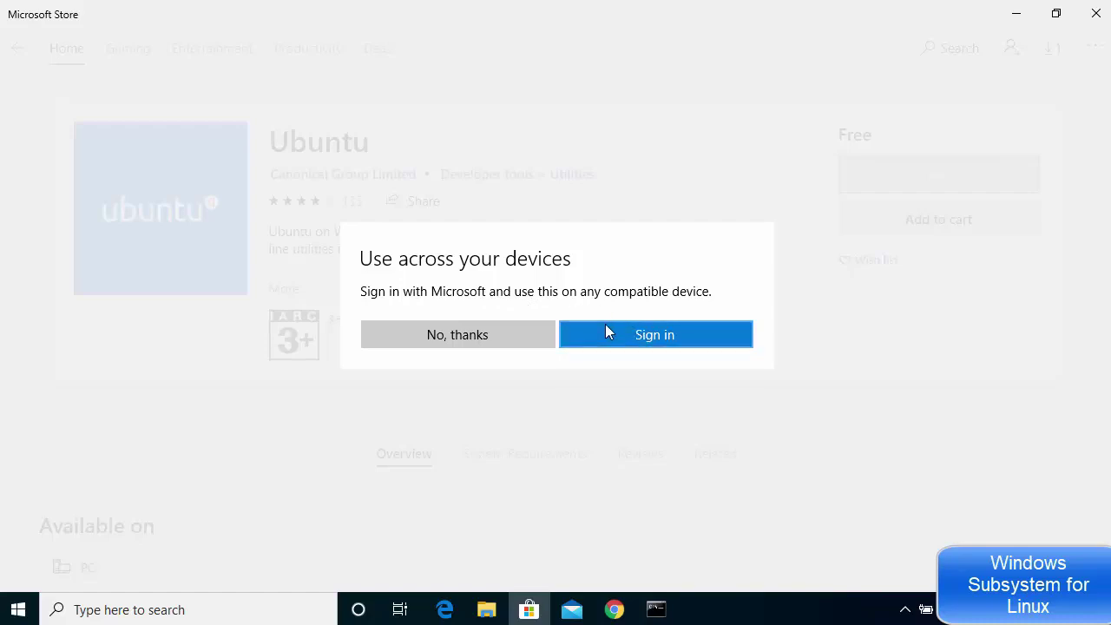
{"action": "left_click", "coordinate": [479, 335]}
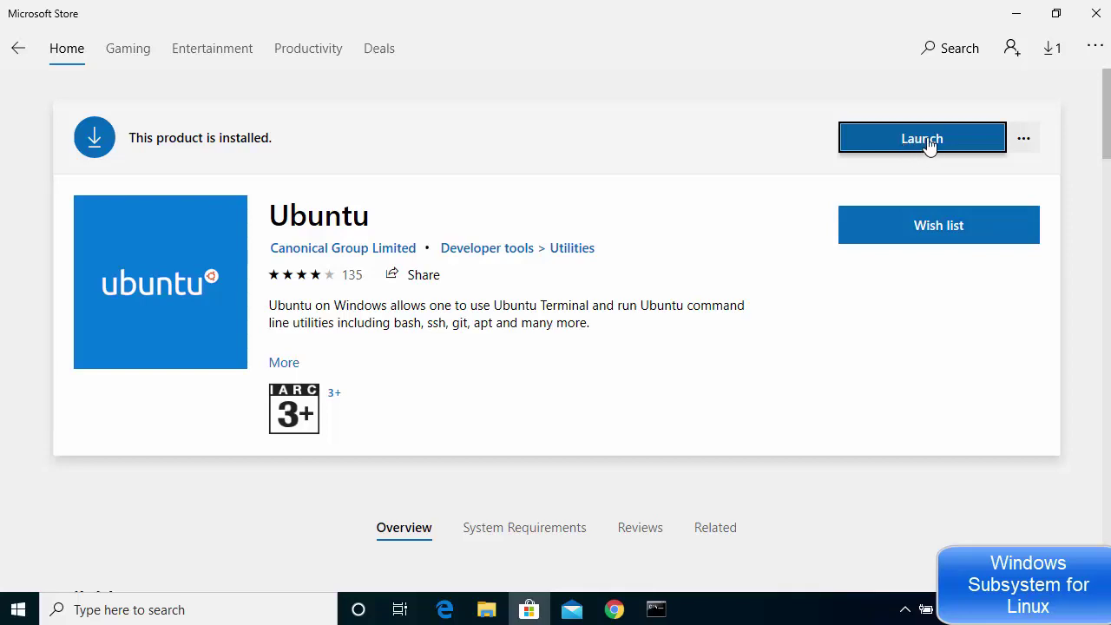
{"action": "left_click", "coordinate": [1096, 14]}
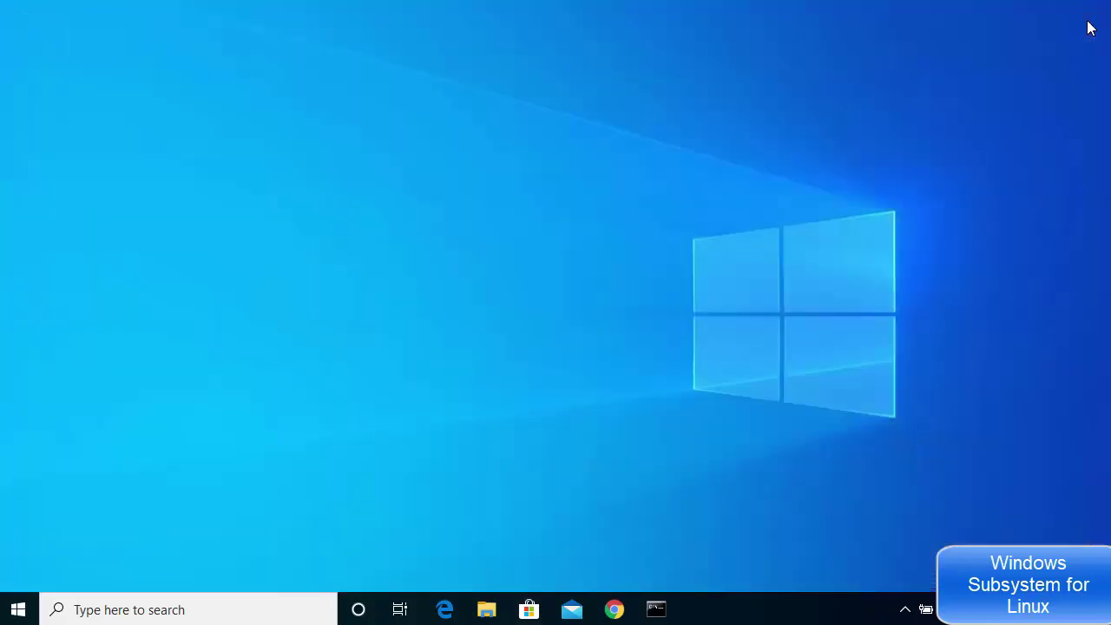
- Launch the newly installed Ubuntu app to start its setup, and bring the minimized Command Prompt window back up
{"action": "left_click", "coordinate": [12, 614]}
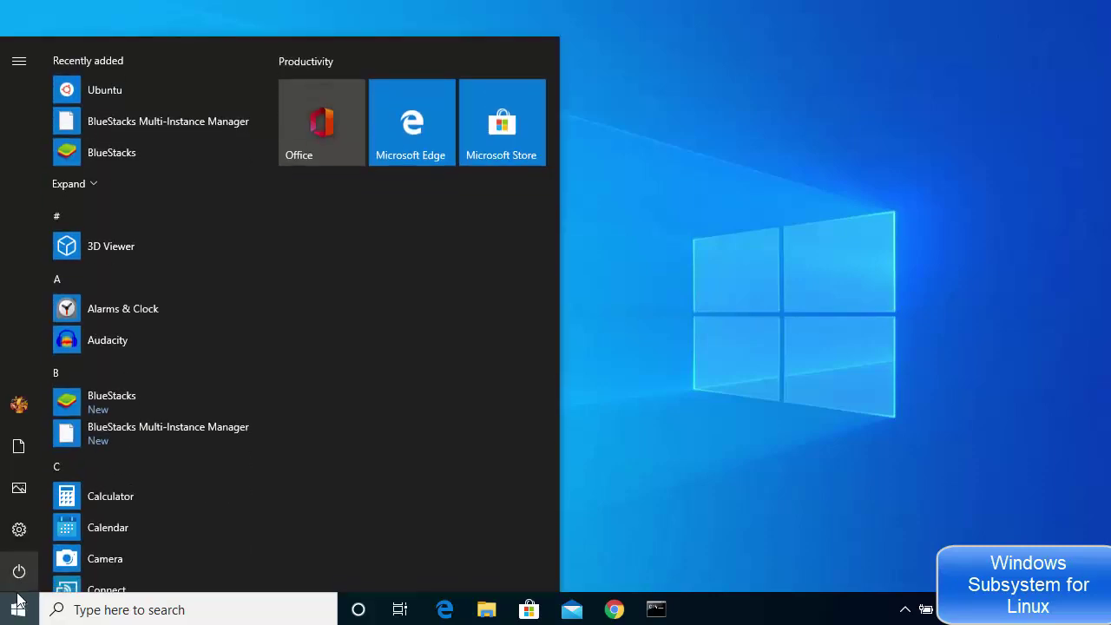
{"action": "left_click", "coordinate": [99, 94]}
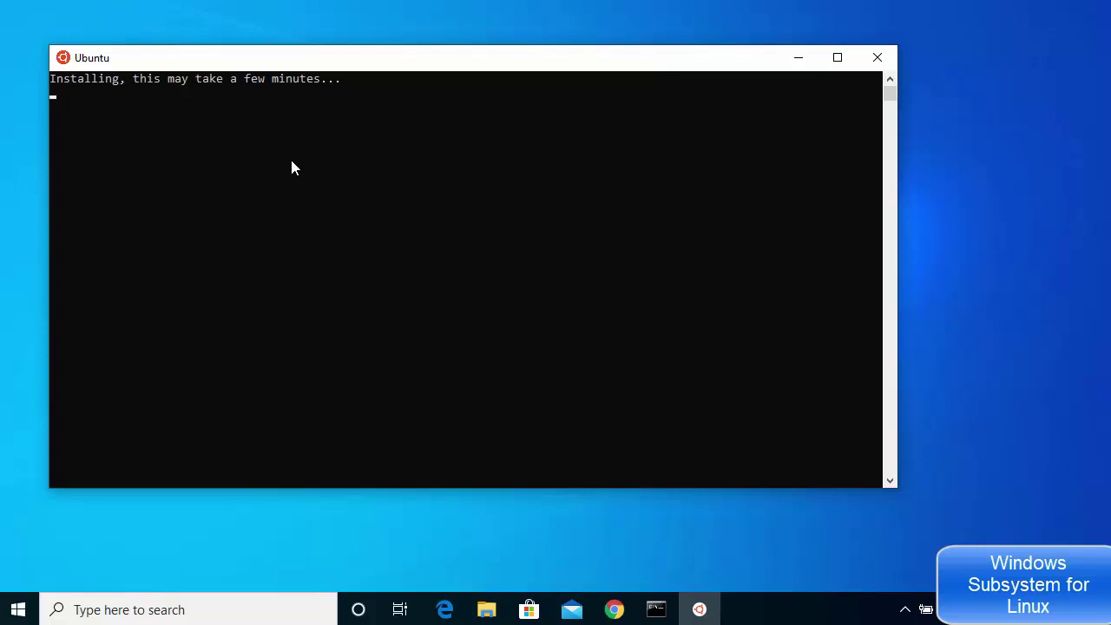
{"action": "left_click", "coordinate": [657, 609]}
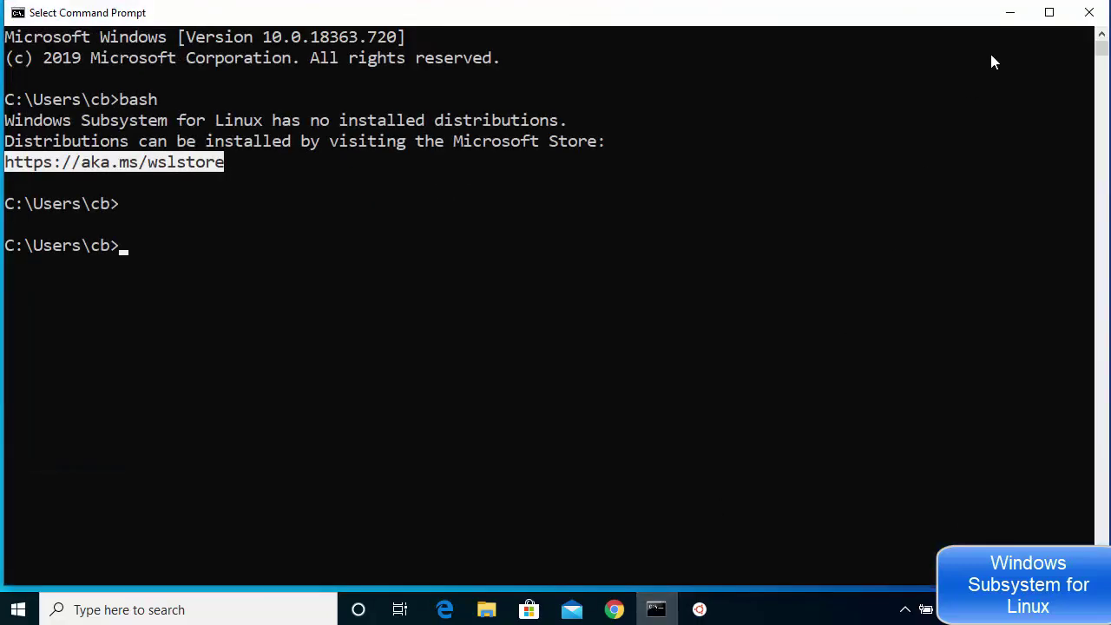
- Close the Command Prompt window and set the Ubuntu console's font size to 24 in its properties
{"action": "left_click", "coordinate": [1088, 13]}
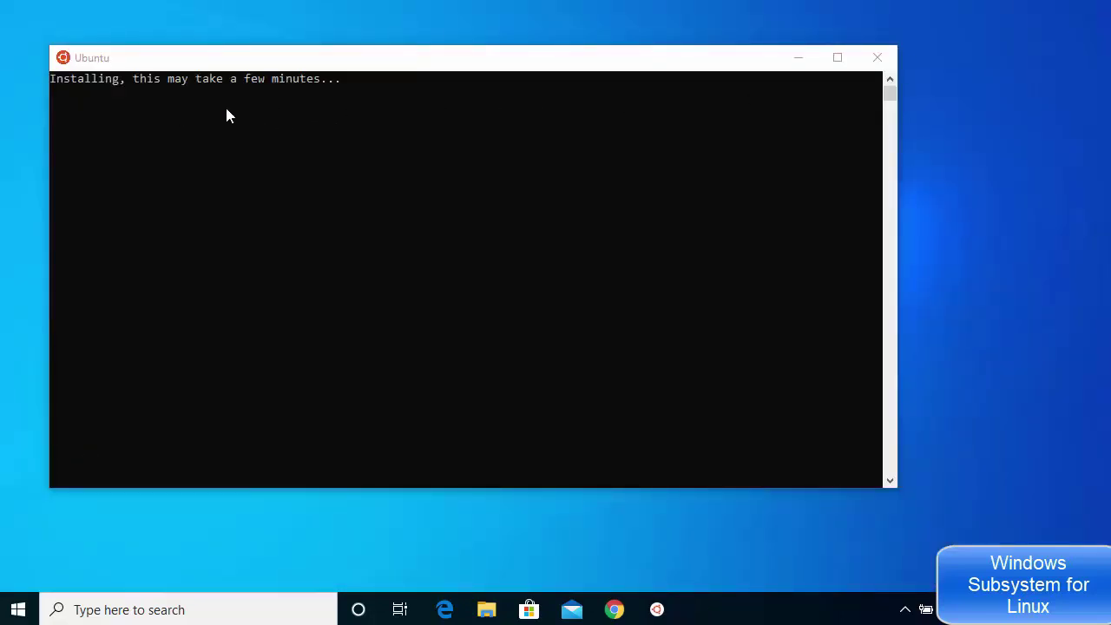
{"action": "left_click", "coordinate": [70, 62]}
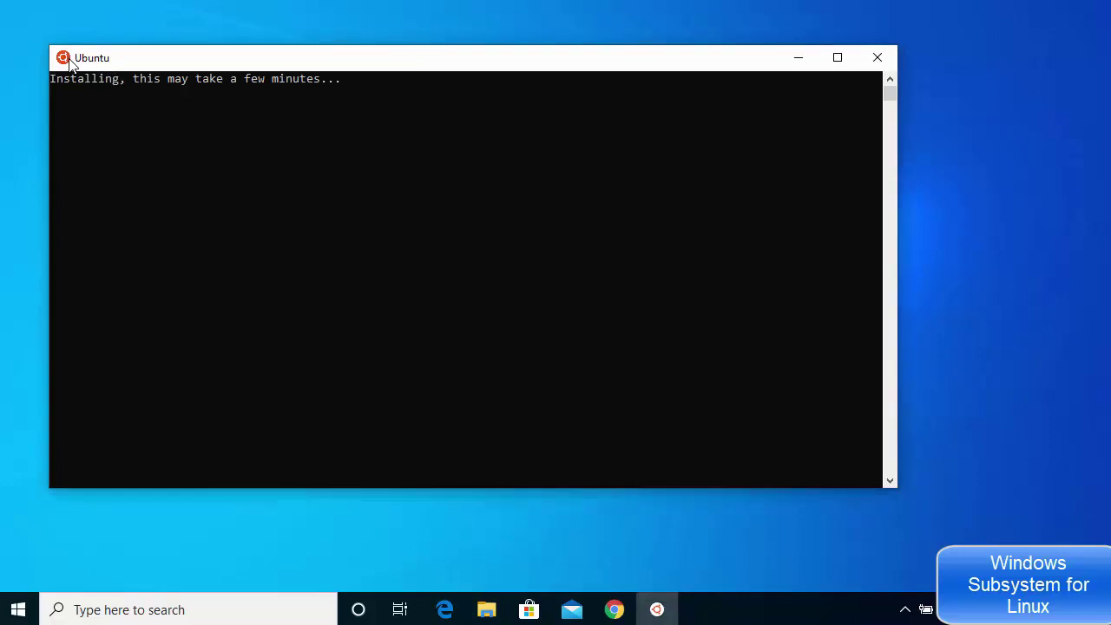
{"action": "left_click", "coordinate": [64, 59]}
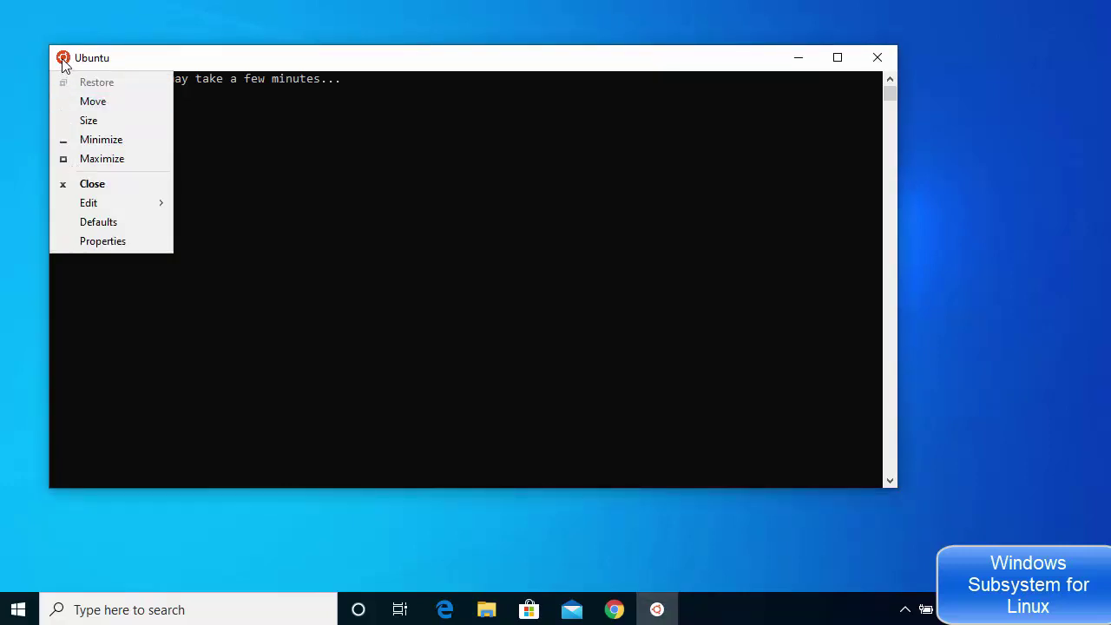
{"action": "left_click", "coordinate": [112, 242]}
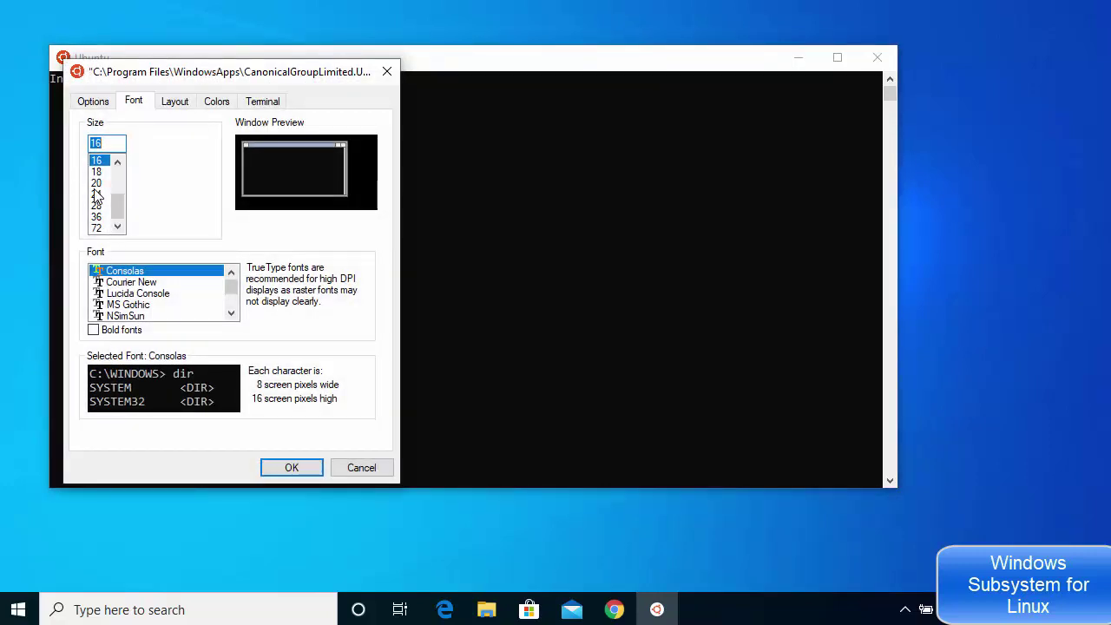
{"action": "left_click", "coordinate": [97, 183]}
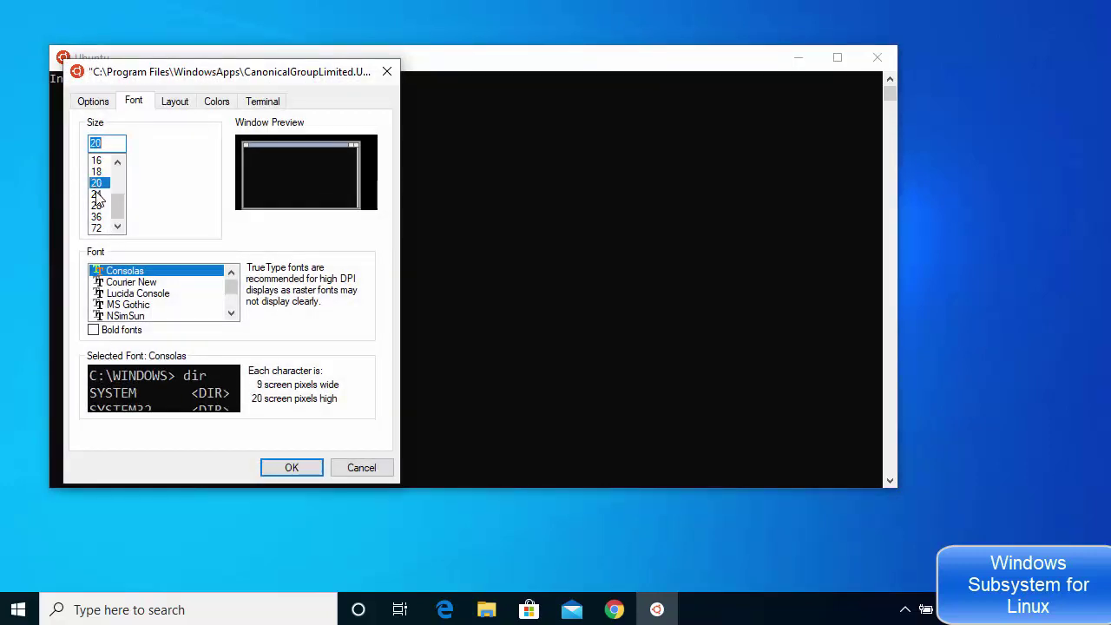
{"action": "left_click", "coordinate": [96, 194]}
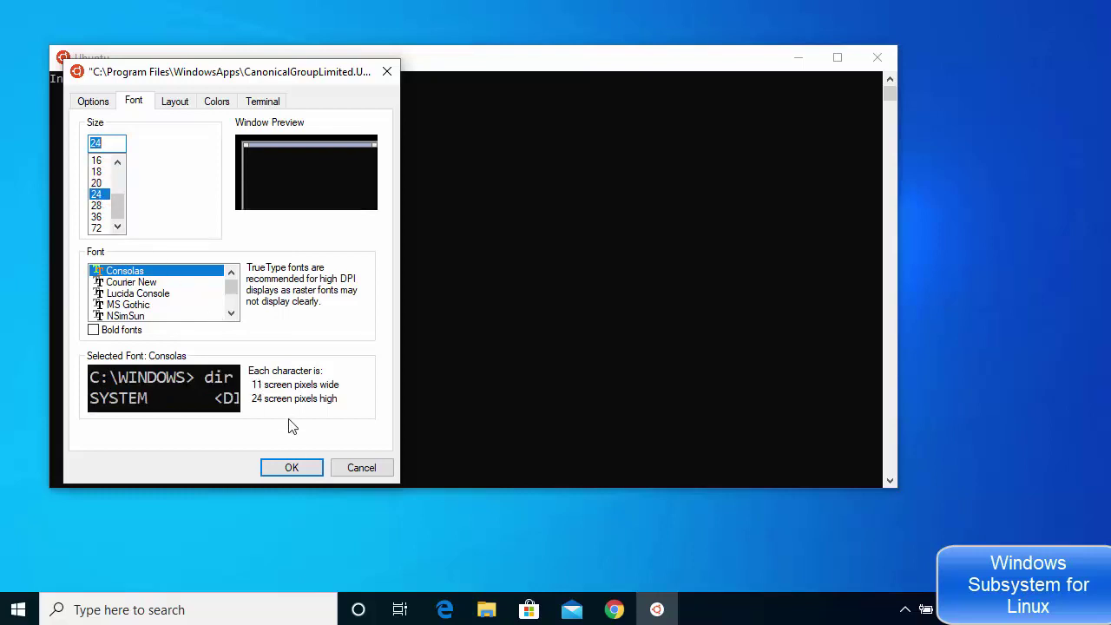
{"action": "left_click", "coordinate": [292, 467]}
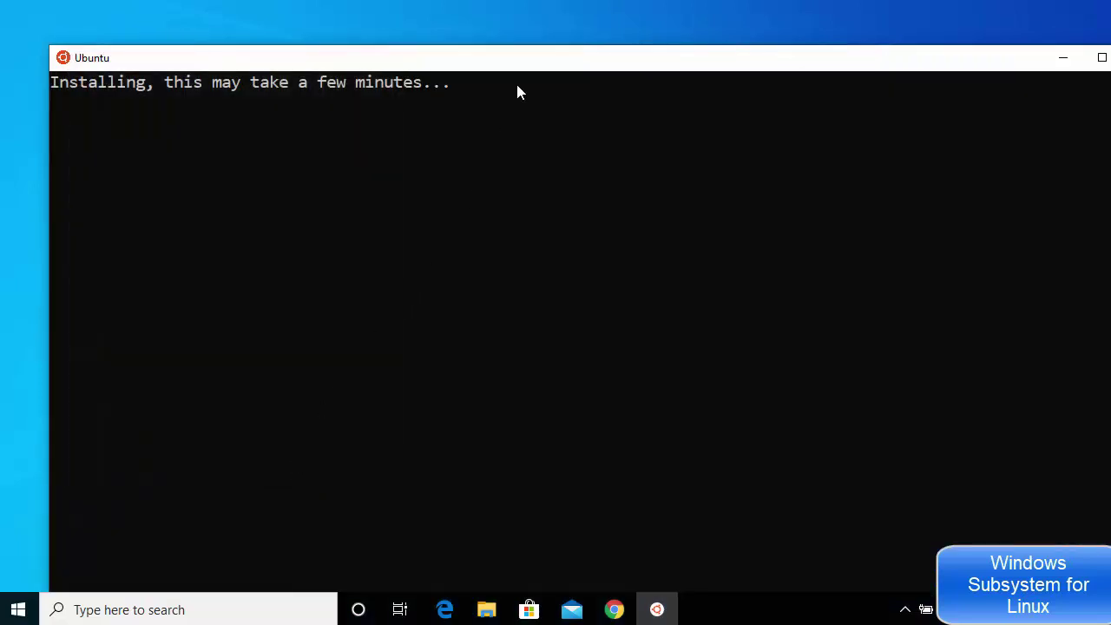
- Maximize the Ubuntu window and create the default UNIX account with username codebind, entering and retyping the new account password
{"action": "left_click_drag", "start_coordinate": [524, 62], "coordinate": [496, 62]}
{"action": "double_click", "coordinate": [496, 61]}
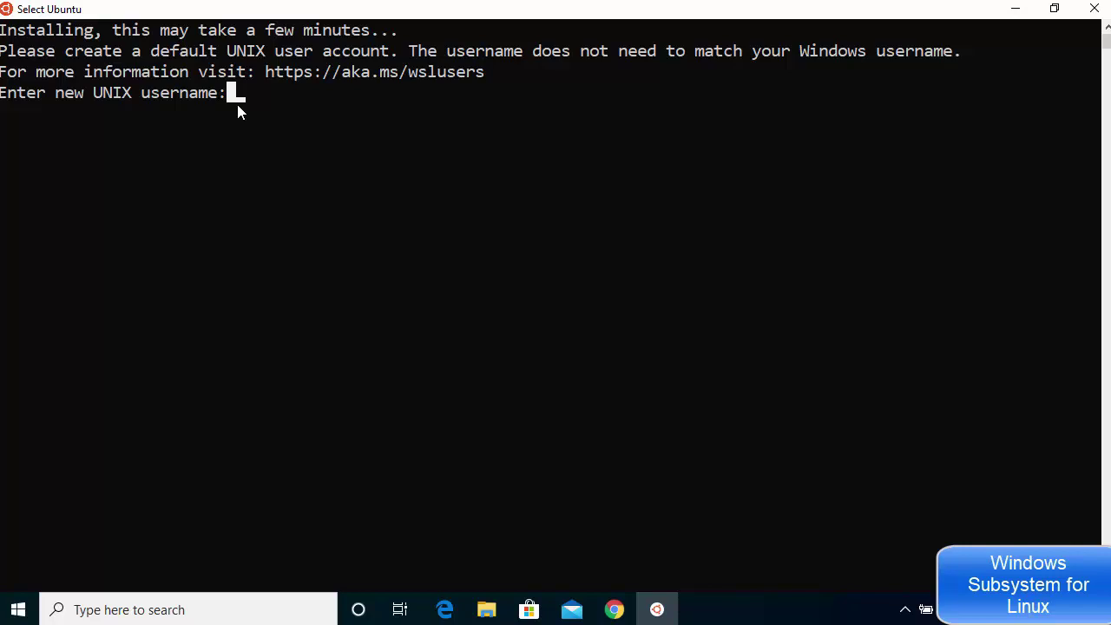
{"action": "type", "text": "codebind"}
{"action": "key", "text": "Return"}
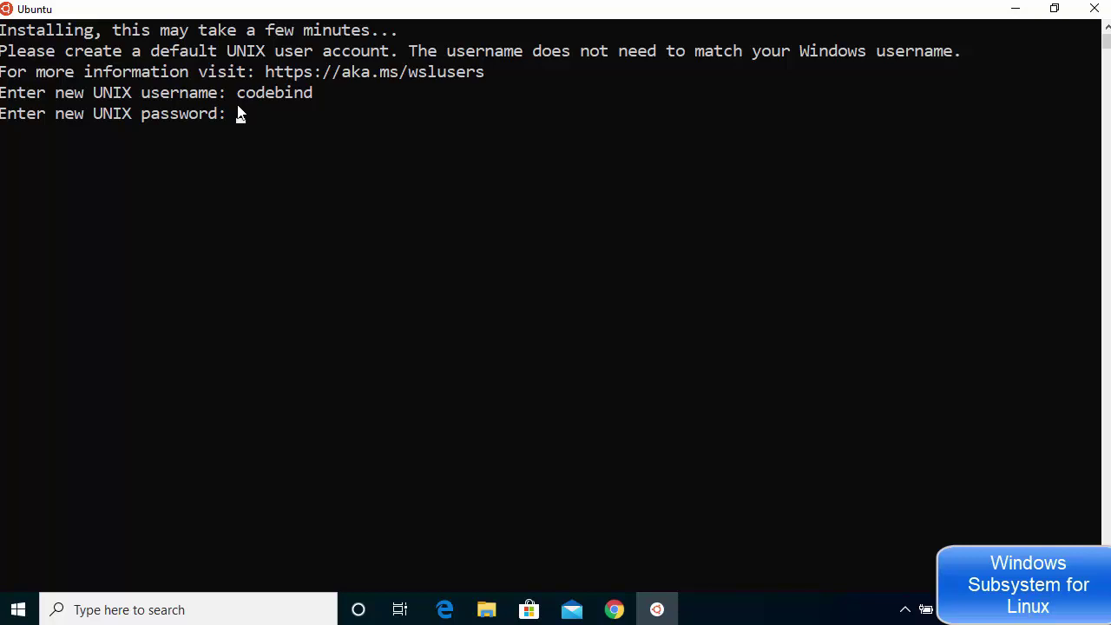
{"action": "key", "text": "Return"}
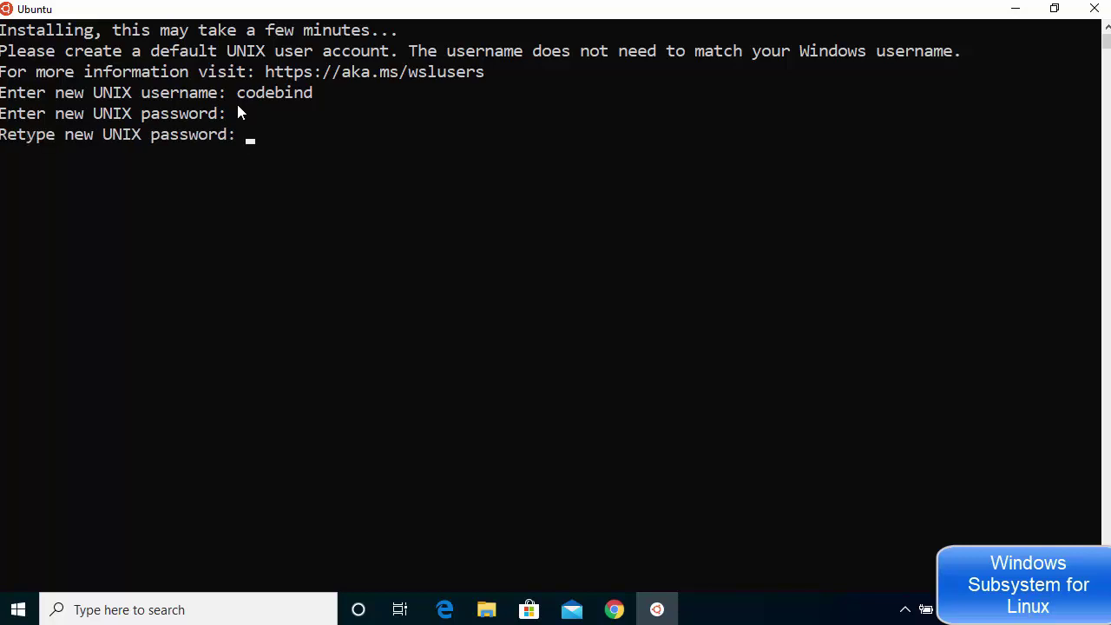
{"action": "key", "text": "Return"}
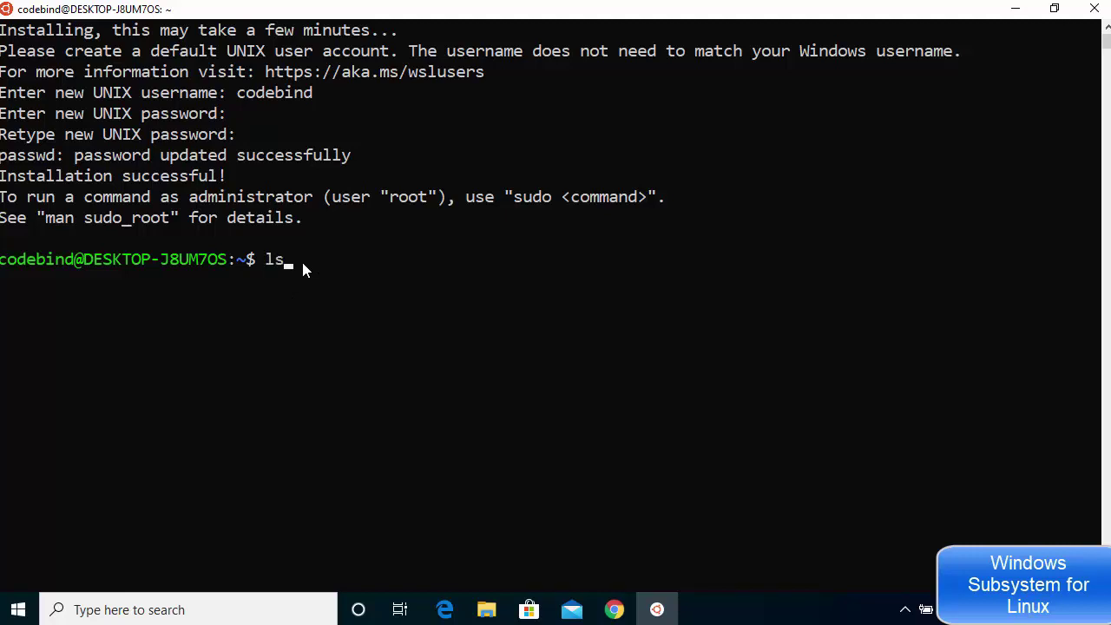
- List all home directory contents with ls -al, and print the working directory with pwd, highlighting the user folder in its path
{"action": "type", "text": "-al"}
{"action": "key", "text": "Return"}
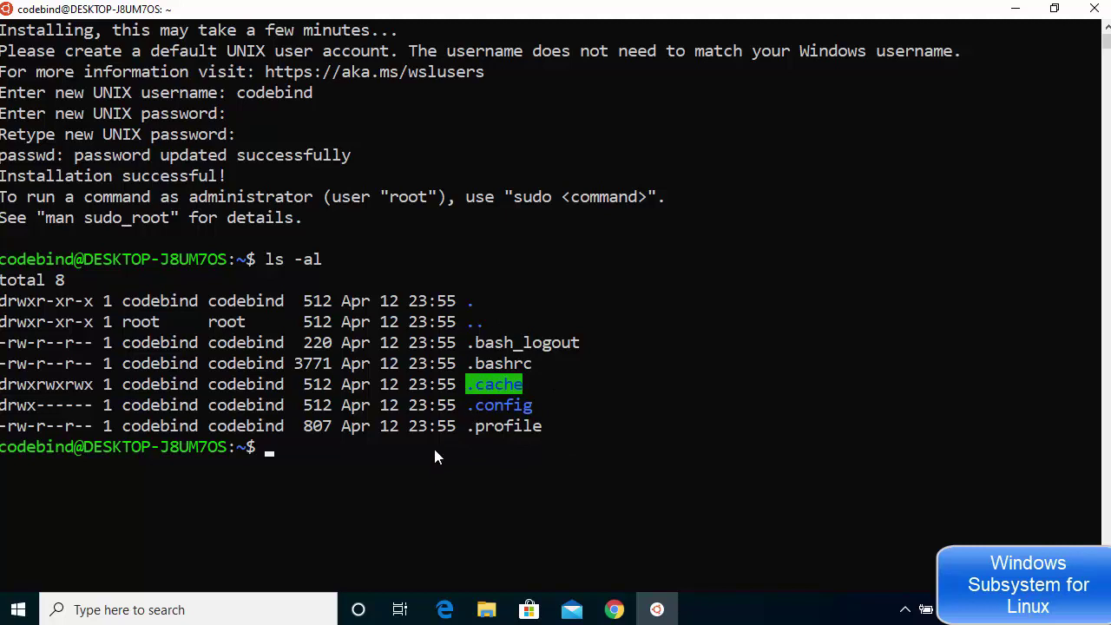
{"action": "type", "text": "pwd"}
{"action": "key", "text": "Return"}
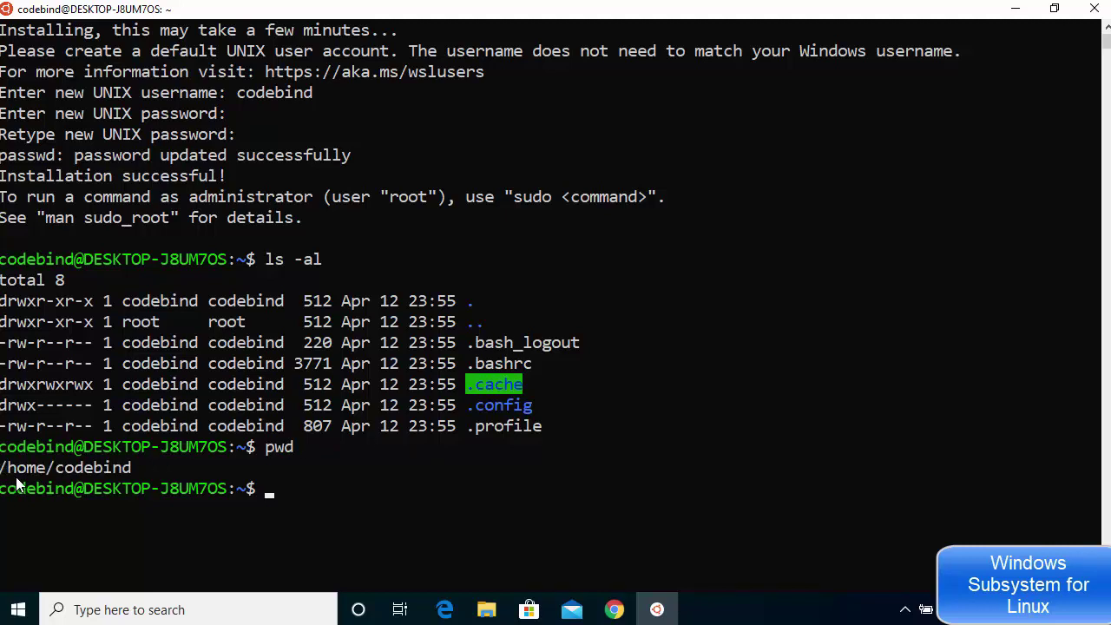
{"action": "left_click_drag", "start_coordinate": [56, 469], "coordinate": [129, 470]}
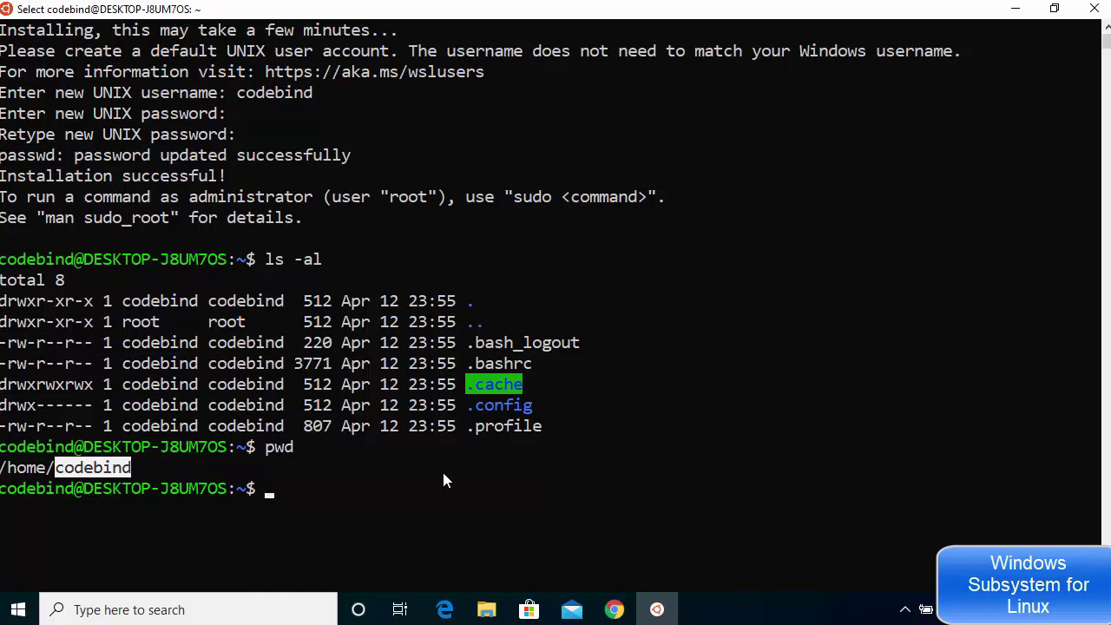
{"action": "right_click", "coordinate": [356, 528]}
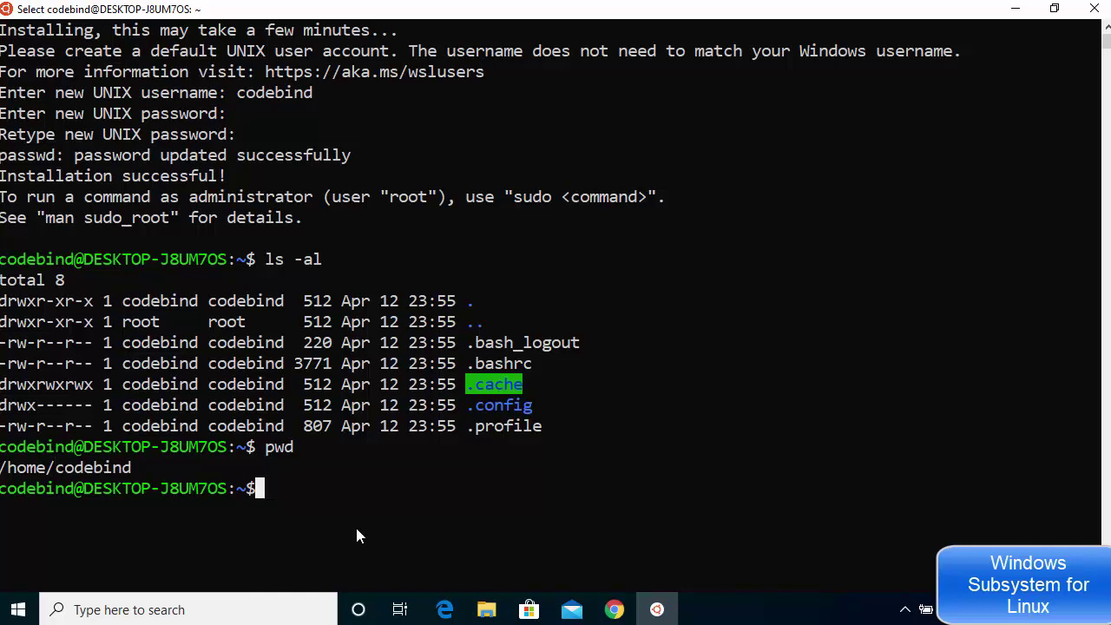
- List the mounted drives with ls /mnt/ and compare them with the drives under This PC in File Explorer, minimizing it when done
{"action": "type", "text": "ls "}
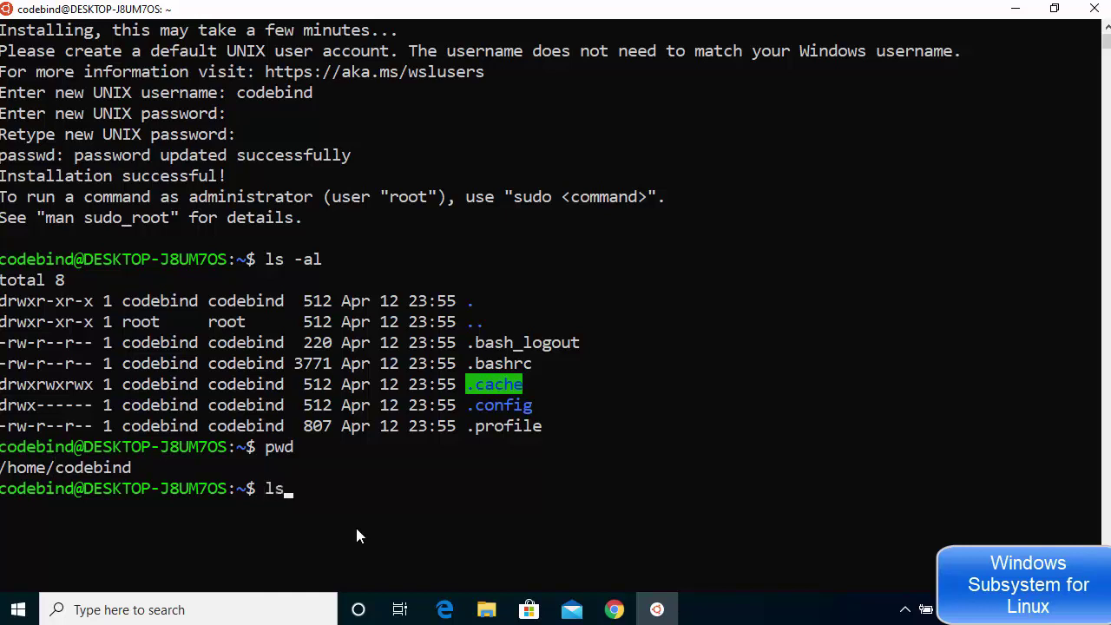
{"action": "type", "text": "/mnt/"}
{"action": "key", "text": "Return"}
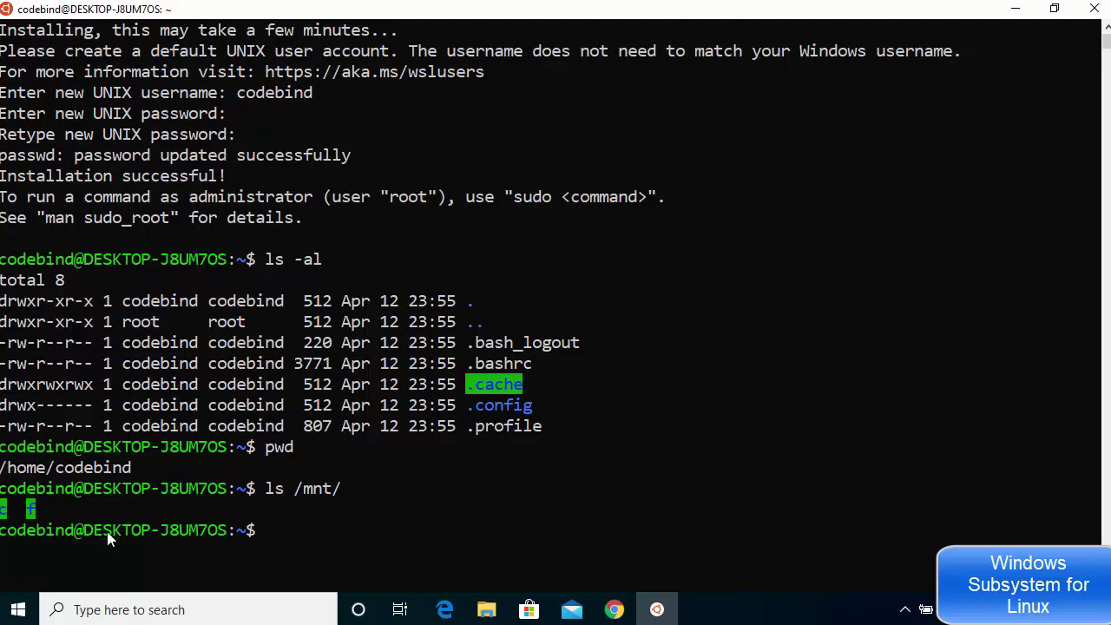
{"action": "left_click", "coordinate": [486, 610]}
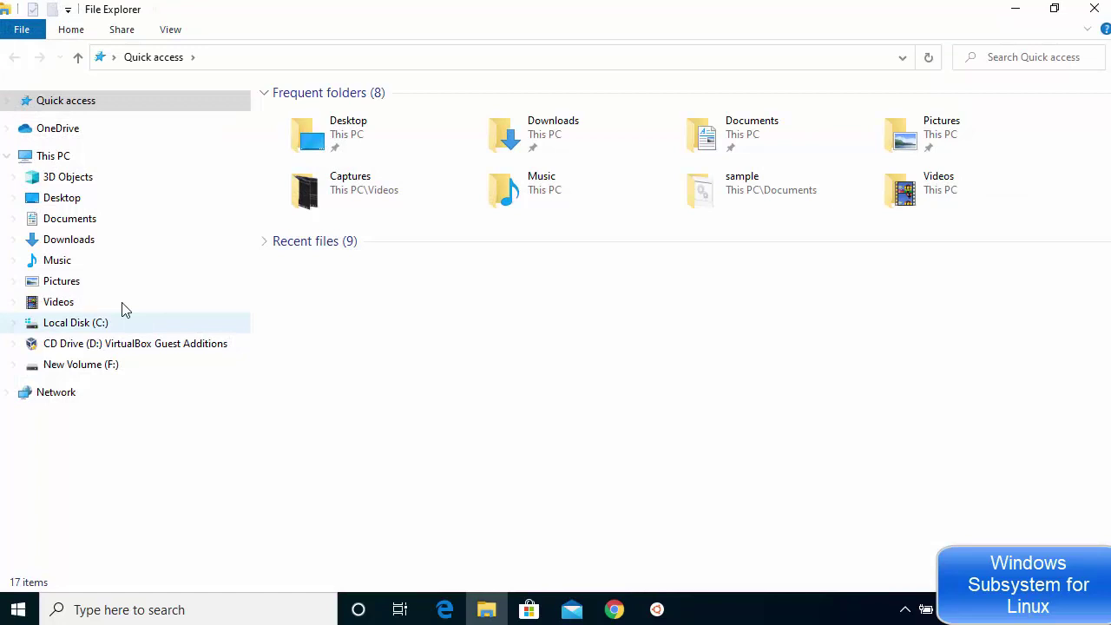
{"action": "left_click", "coordinate": [101, 163]}
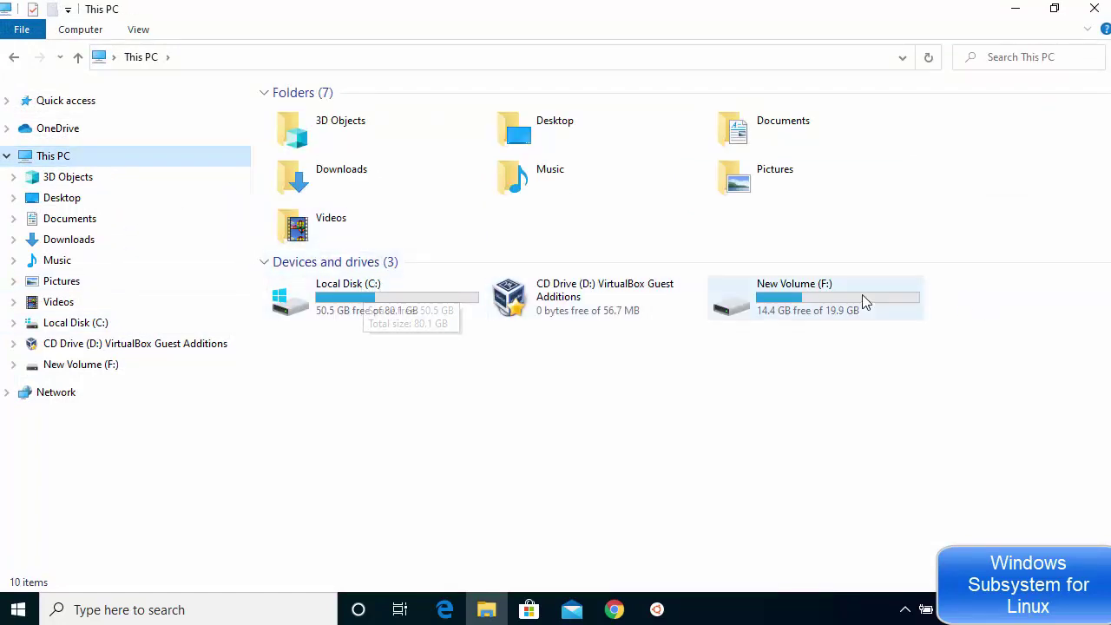
{"action": "left_click", "coordinate": [1016, 9]}
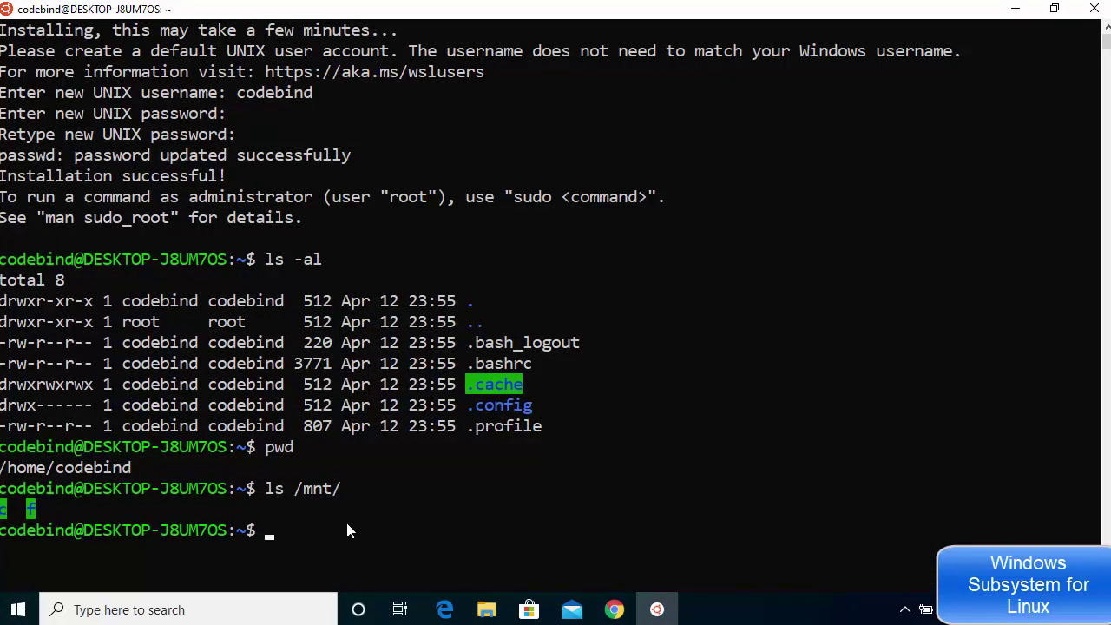
- Change the Ubuntu working directory to /mnt/c and clear the terminal
{"action": "left_click", "coordinate": [430, 510]}
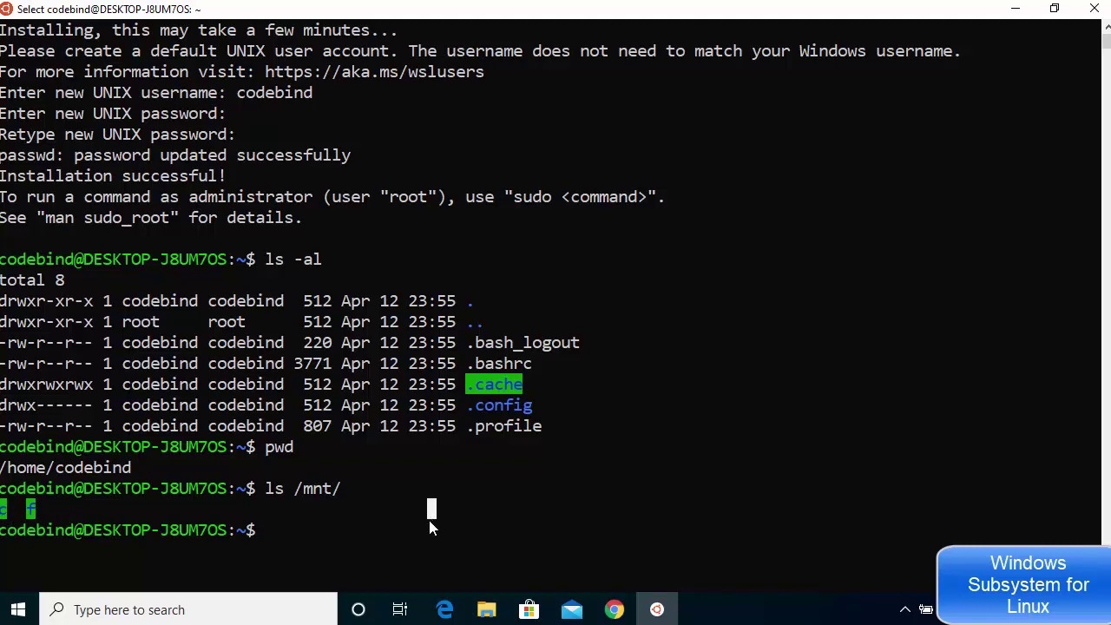
{"action": "left_click", "coordinate": [269, 530]}
{"action": "type", "text": "cd "}
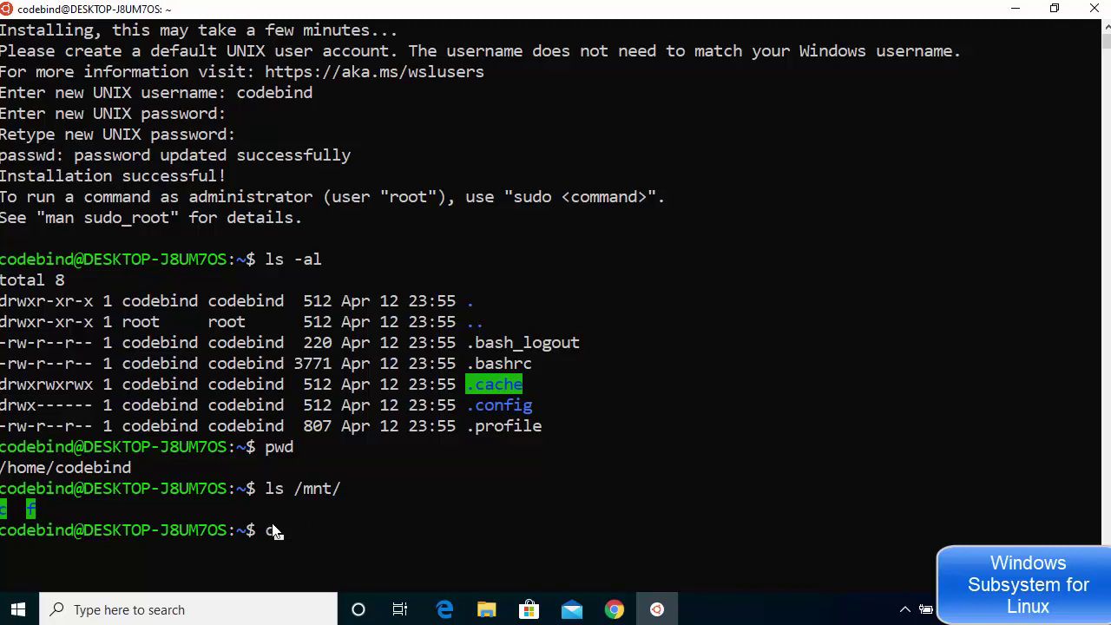
{"action": "type", "text": "/mnt/c"}
{"action": "key", "text": "Return"}
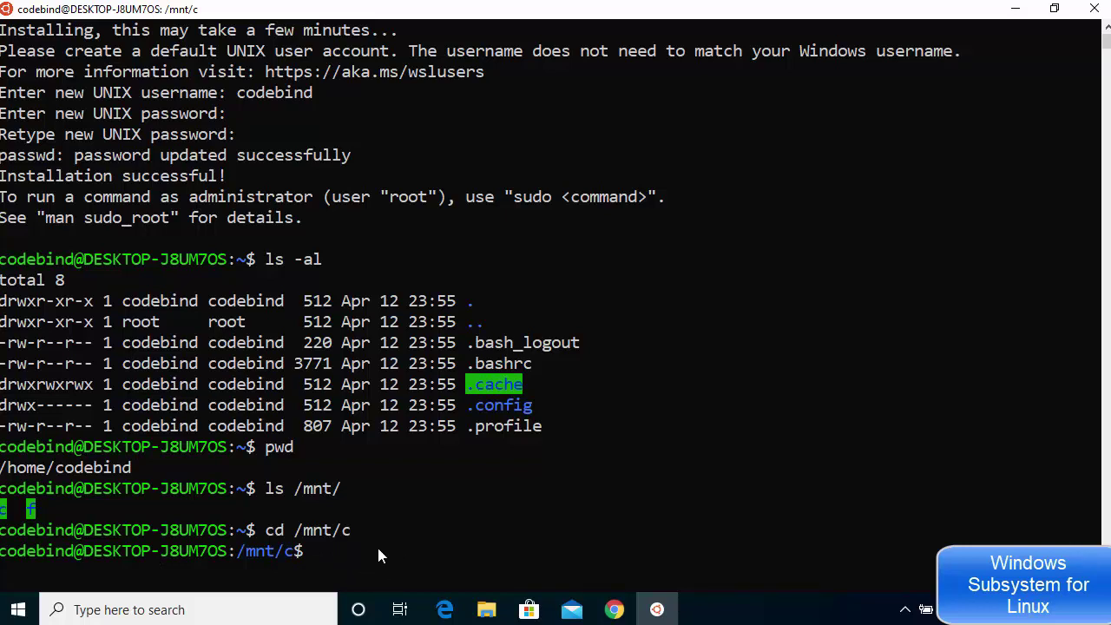
{"action": "type", "text": "clear"}
{"action": "key", "text": "Return"}
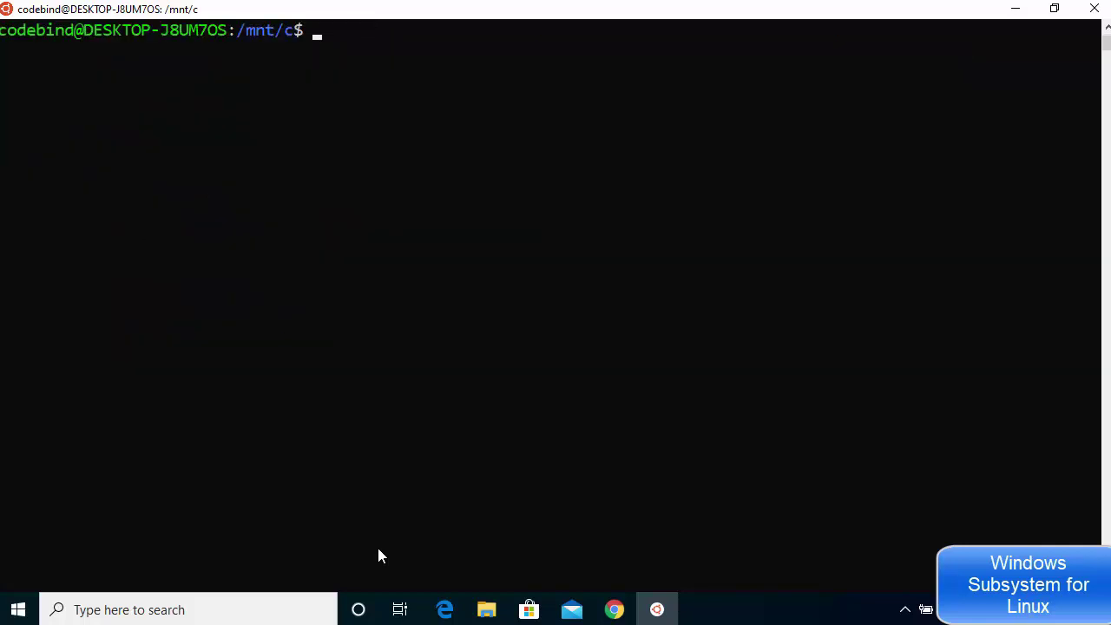
- List everything in /mnt/c with ls -al and compare it with Local Disk (C:) in File Explorer, returning to the Ubuntu terminal
{"action": "type", "text": "ls -al"}
{"action": "key", "text": "Return"}
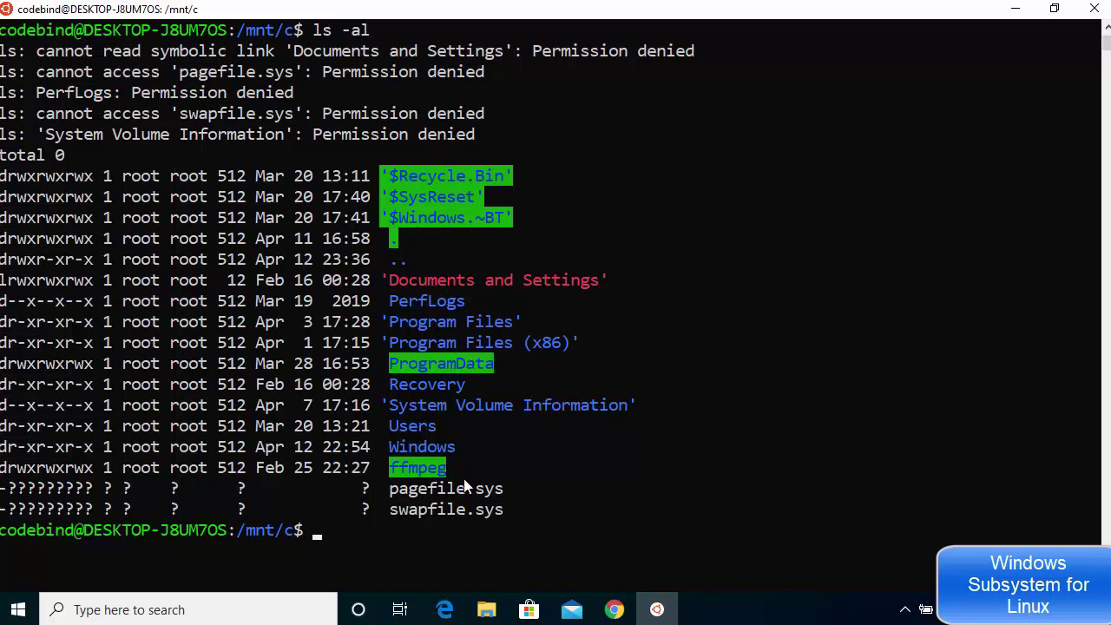
{"action": "left_click", "coordinate": [489, 613]}
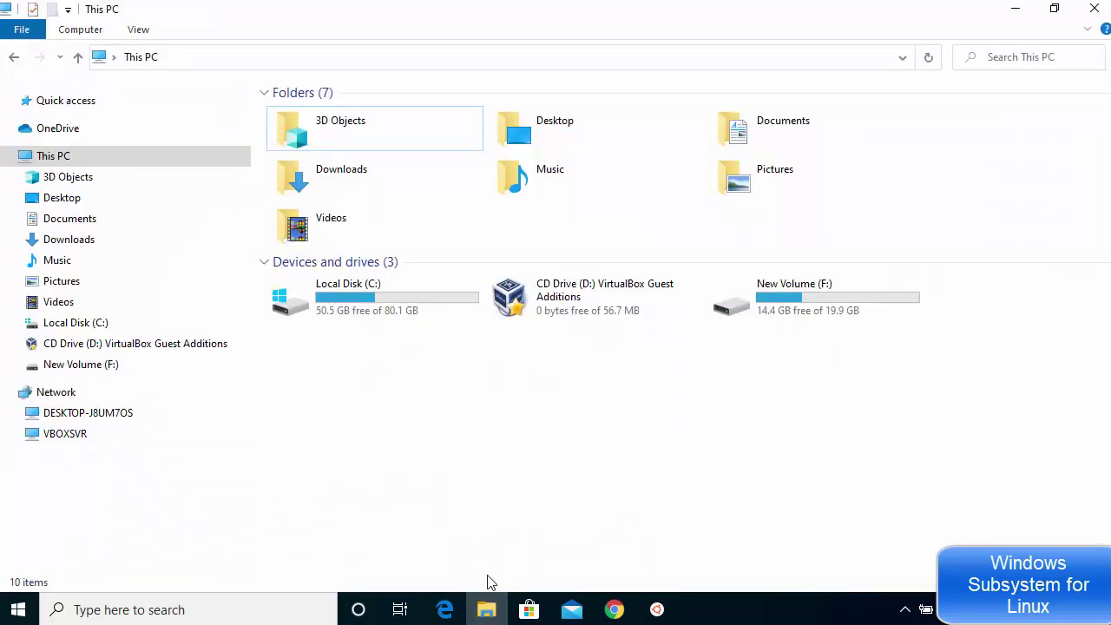
{"action": "double_click", "coordinate": [379, 279]}
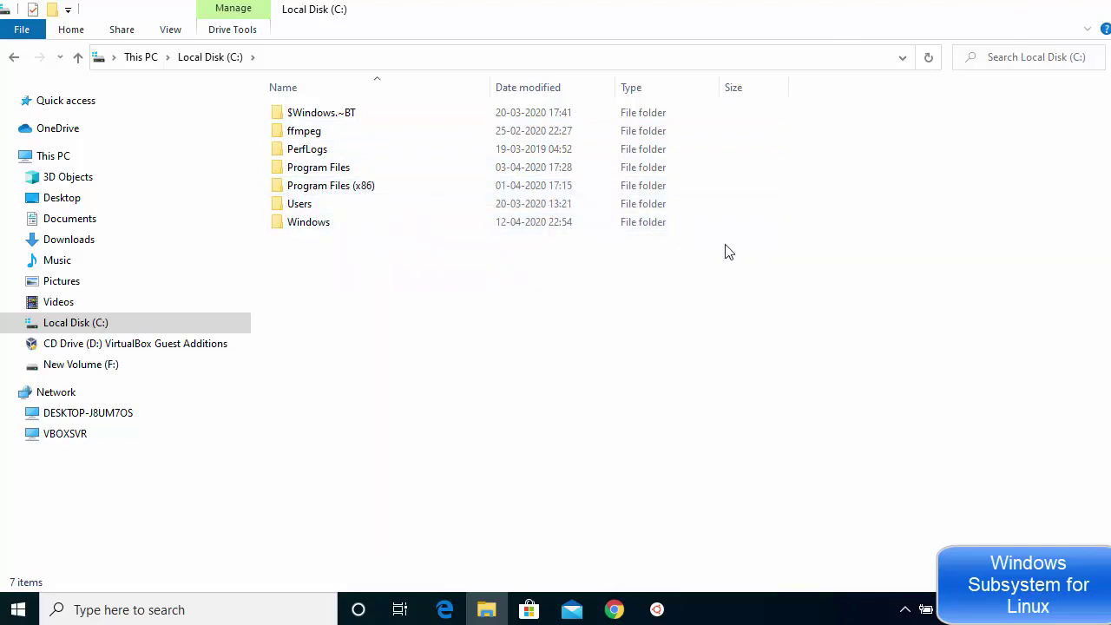
{"action": "key", "text": "alt+Tab"}
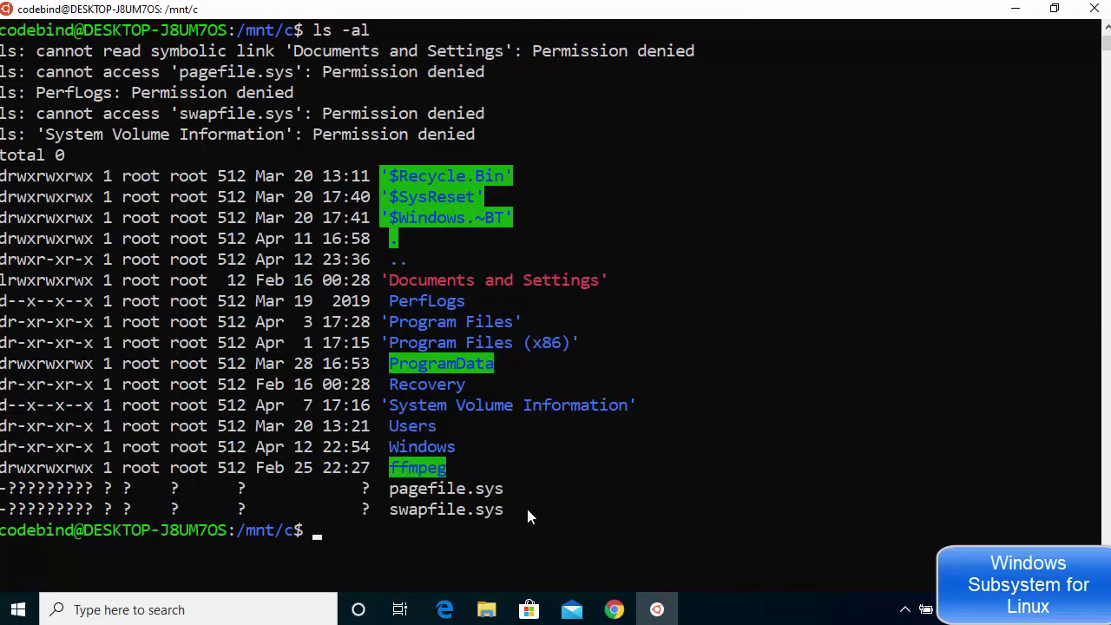
- Change into the Users folder on the C drive and list all its contents with ls -al
{"action": "type", "text": "cd U"}
{"action": "key", "text": "Tab"}
{"action": "key", "text": "Return"}
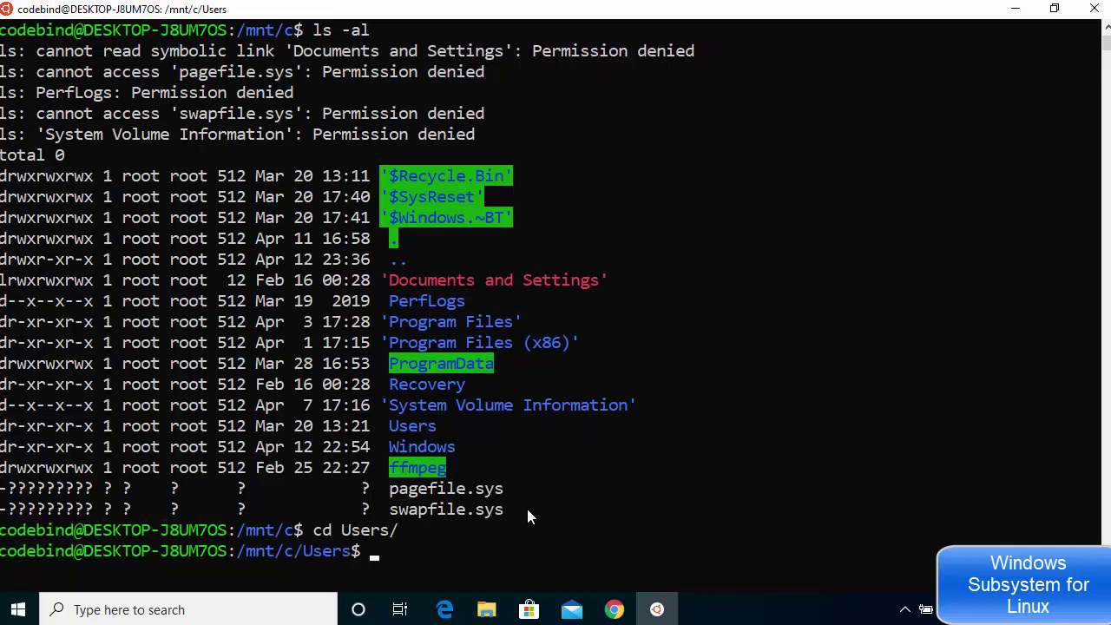
{"action": "type", "text": "ls -al"}
{"action": "key", "text": "Return"}
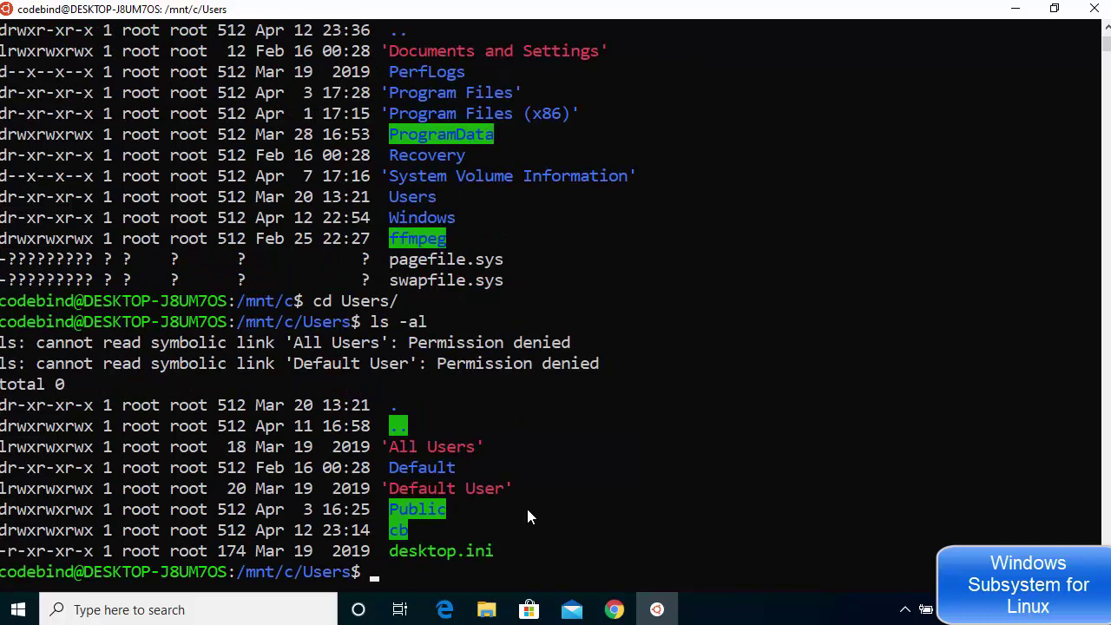
- Change into the cb folder inside Users
{"action": "left_click_drag", "start_coordinate": [395, 529], "coordinate": [412, 539]}
{"action": "right_click", "coordinate": [412, 536]}
{"action": "left_click", "coordinate": [415, 564]}
{"action": "type", "text": "cd cb"}
{"action": "key", "text": "Return"}
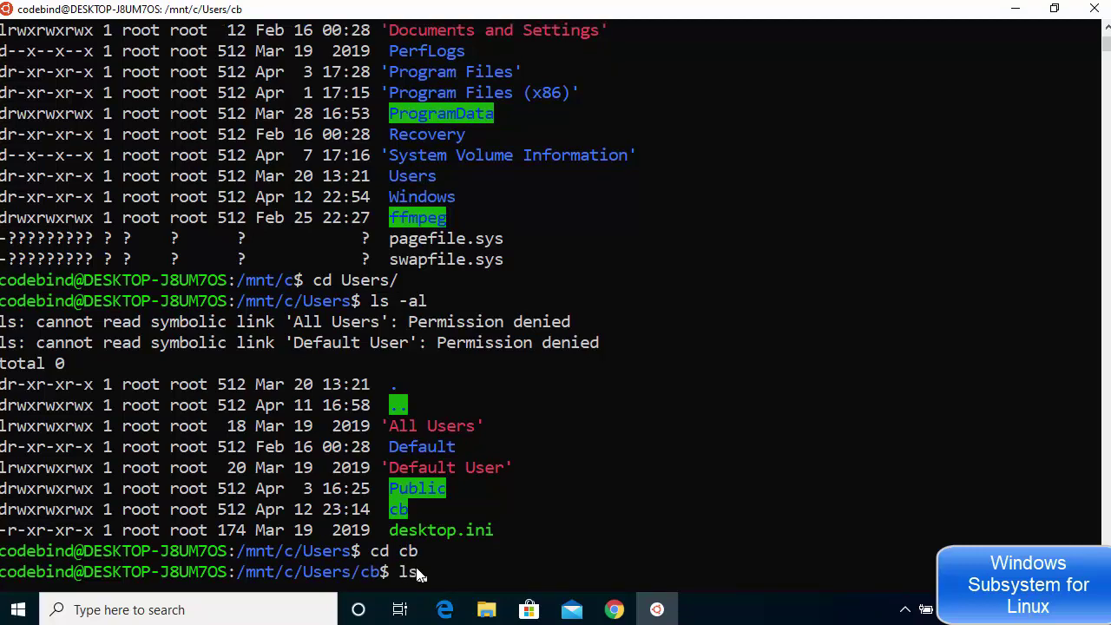
- List all contents of the cb folder with ls -al and look through the Windows user folders in the output
{"action": "type", "text": "ls -al"}
{"action": "key", "text": "Return"}
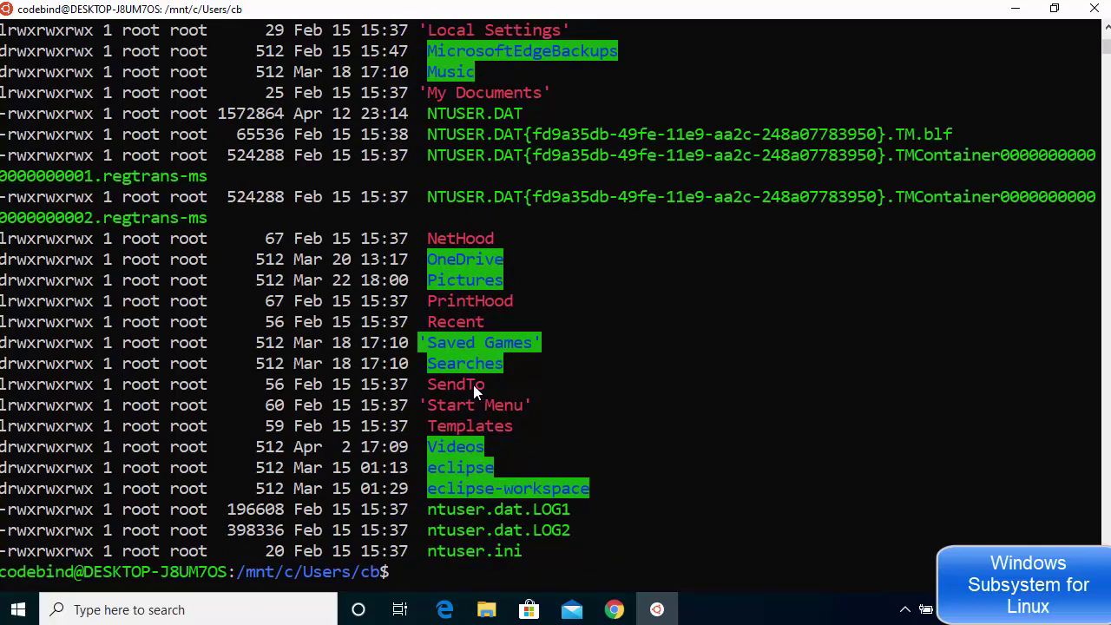
{"action": "scroll", "coordinate": [483, 413], "scroll_direction": "up", "scroll_amount": 4}
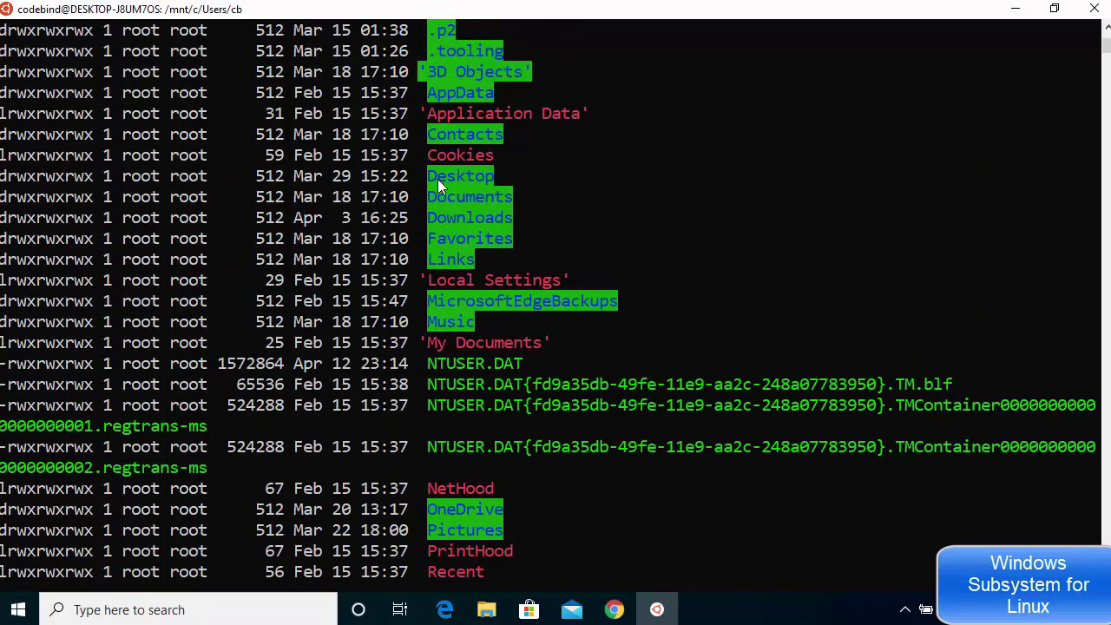
{"action": "left_click", "coordinate": [612, 363]}
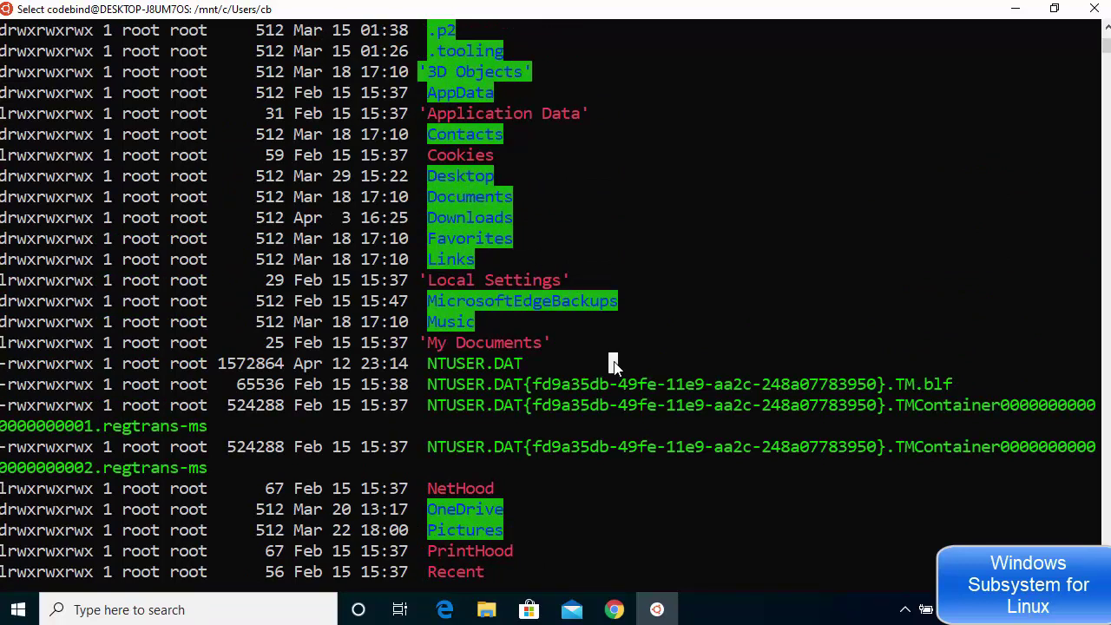
{"action": "scroll", "coordinate": [528, 531], "scroll_direction": "down", "scroll_amount": 8}
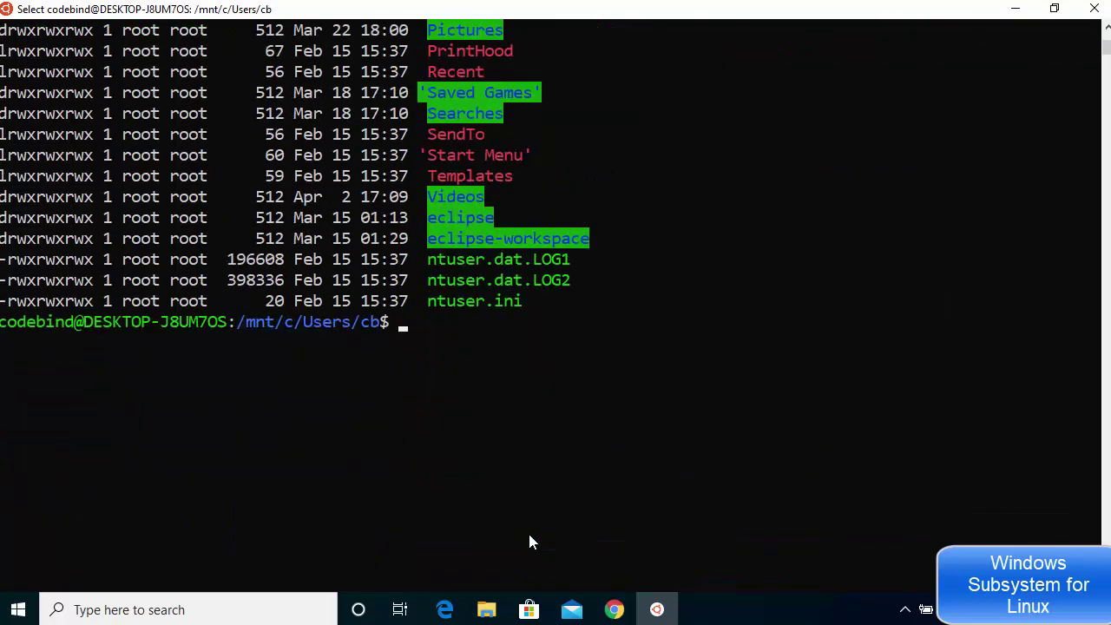
- Clear the terminal and change from the cb folder into its Desktop folder
{"action": "key", "text": "Escape"}
{"action": "type", "text": "clear"}
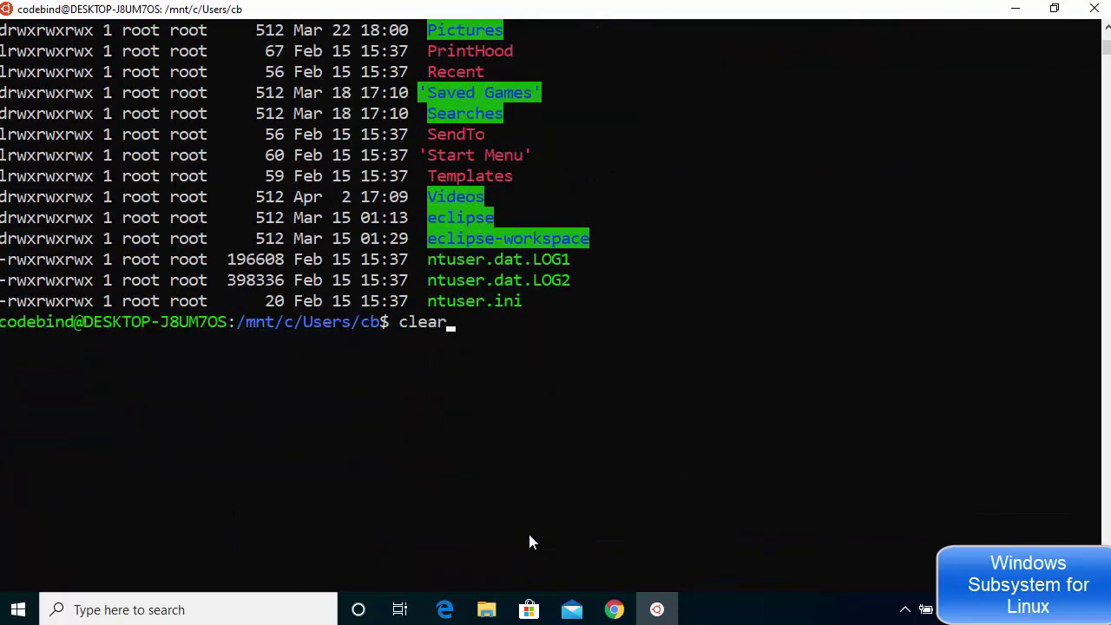
{"action": "key", "text": "Return"}
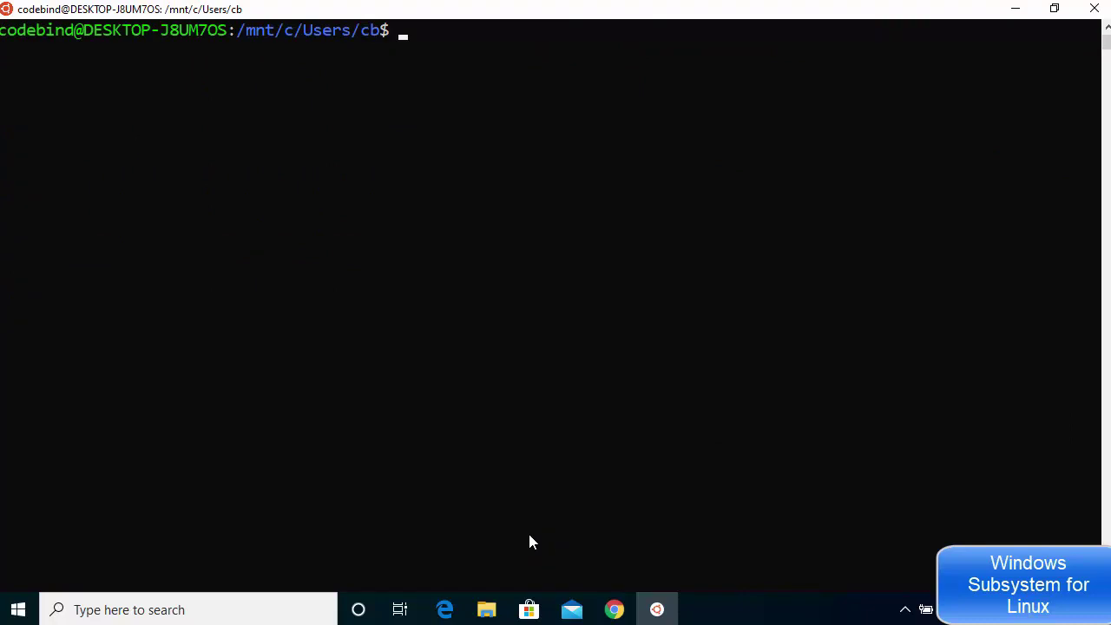
{"action": "type", "text": "cd De"}
{"action": "key", "text": "Tab"}
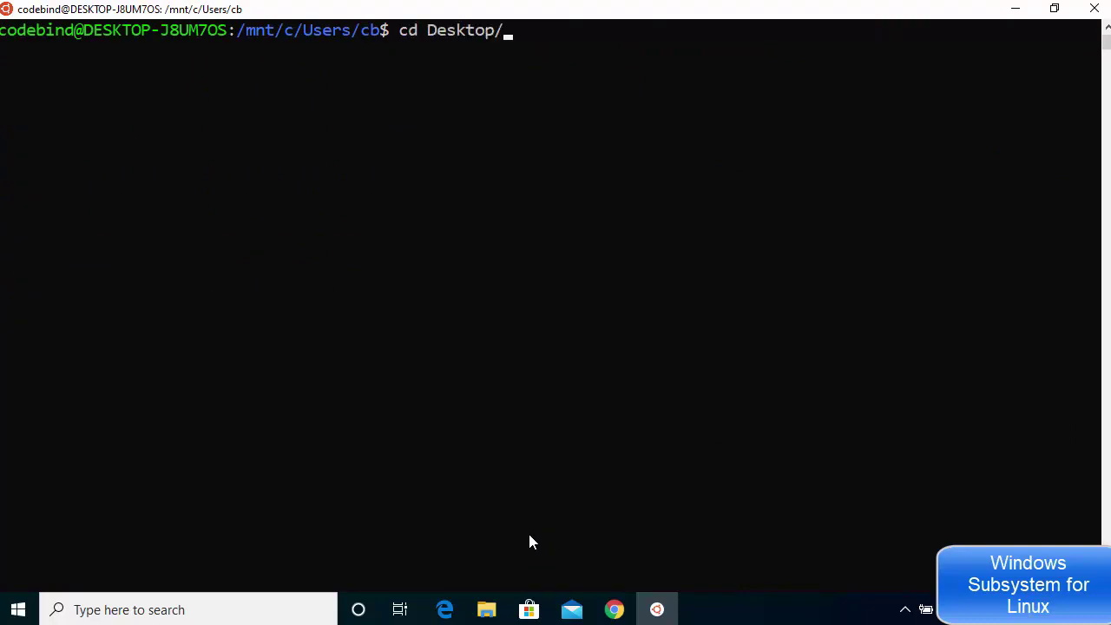
{"action": "key", "text": "Return"}
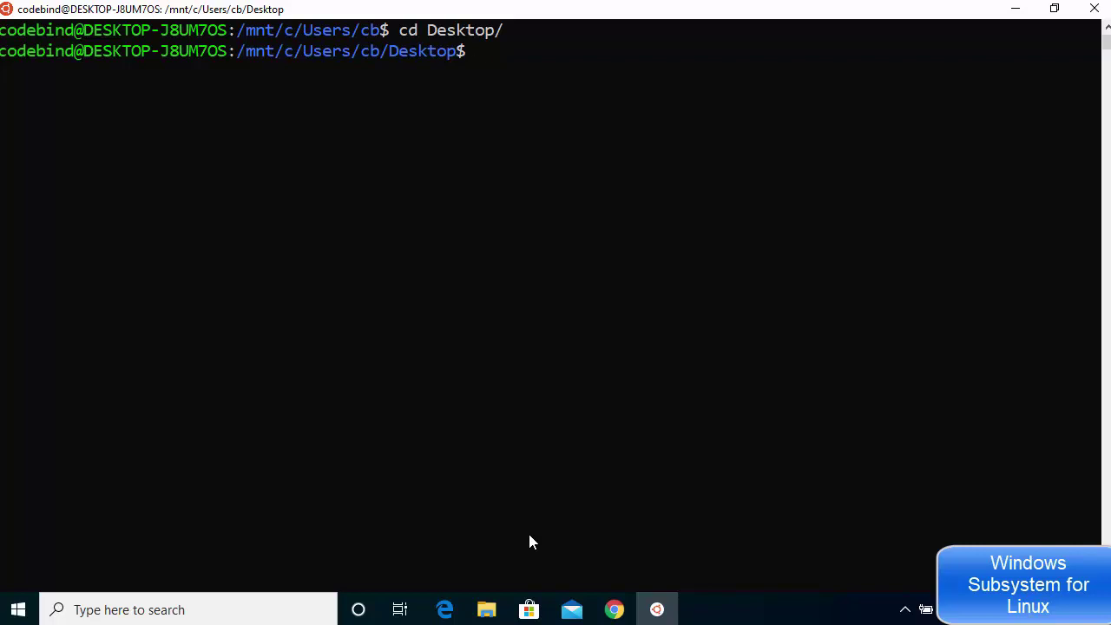
- Create an empty test.txt file in the Desktop folder with touch, moving the terminal window aside to uncover the Windows desktop icons
{"action": "type", "text": "touch"}
{"action": "left_click", "coordinate": [633, 370]}
{"action": "left_click_drag", "start_coordinate": [595, 15], "coordinate": [829, 51]}
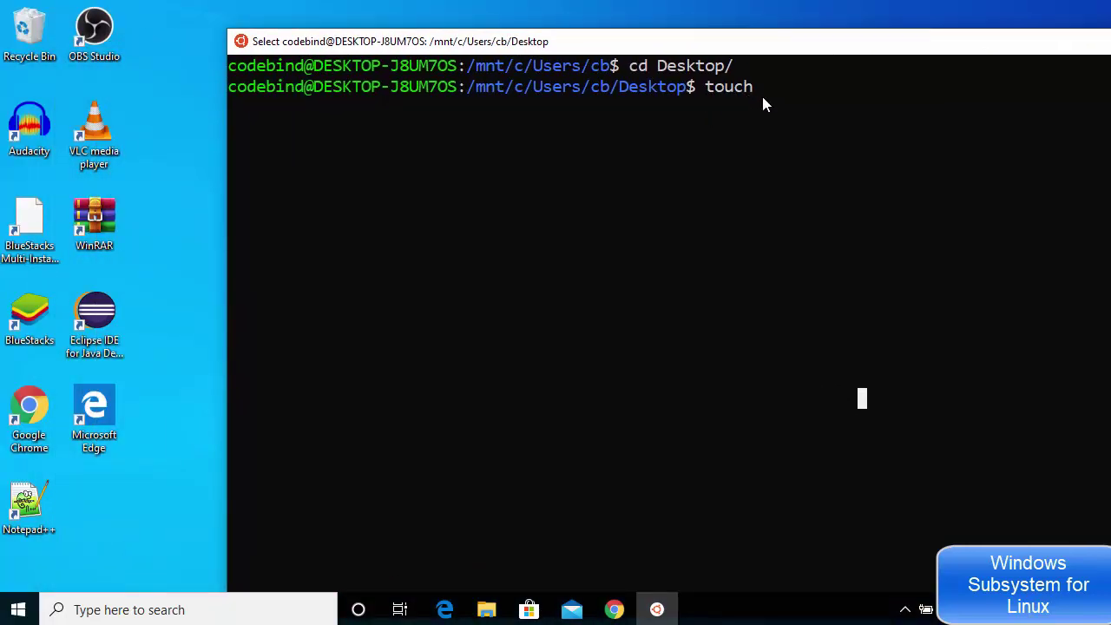
{"action": "key", "text": "Escape"}
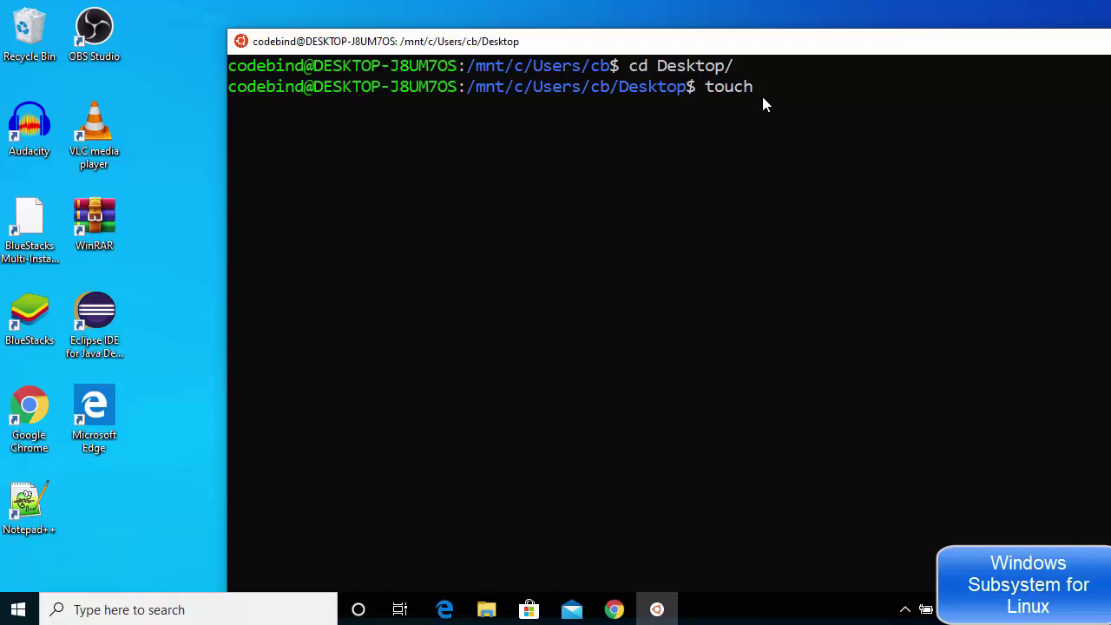
{"action": "type", "text": "test.txt"}
{"action": "key", "text": "Return"}
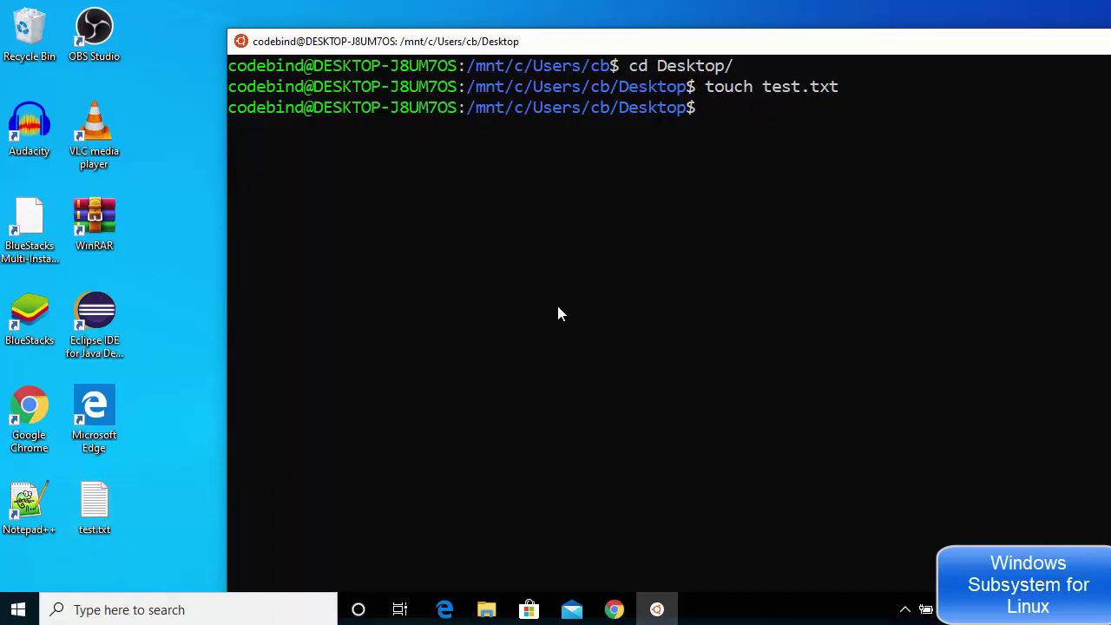
- Open test.txt in the nano editor and enter the text "test my txt", moving the window so nano's command hints are in view
{"action": "left_click", "coordinate": [708, 110]}
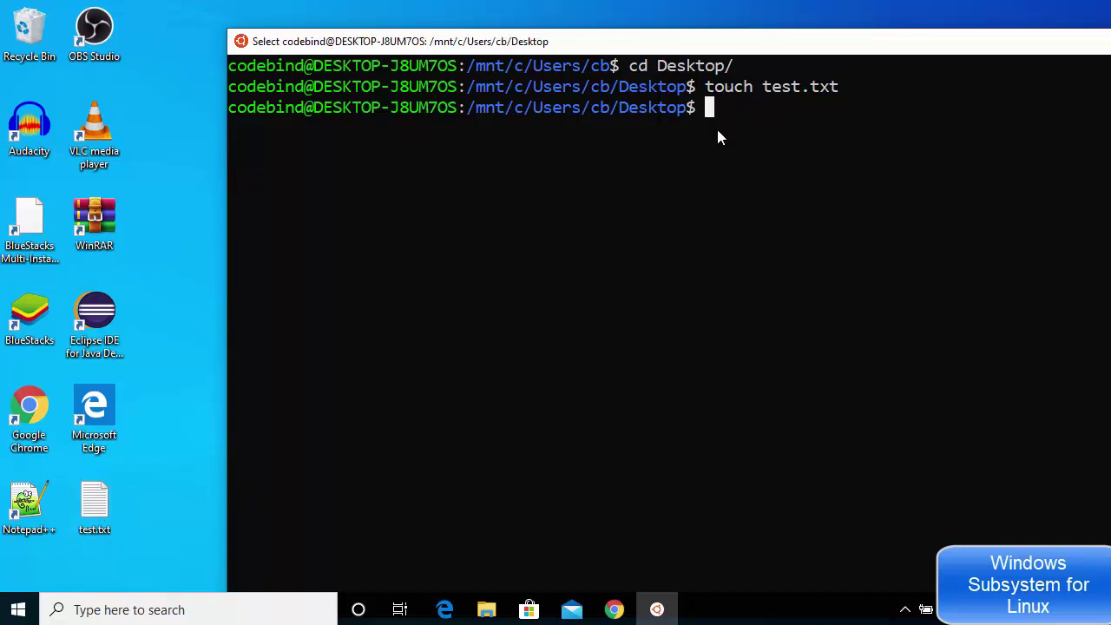
{"action": "type", "text": "nano "}
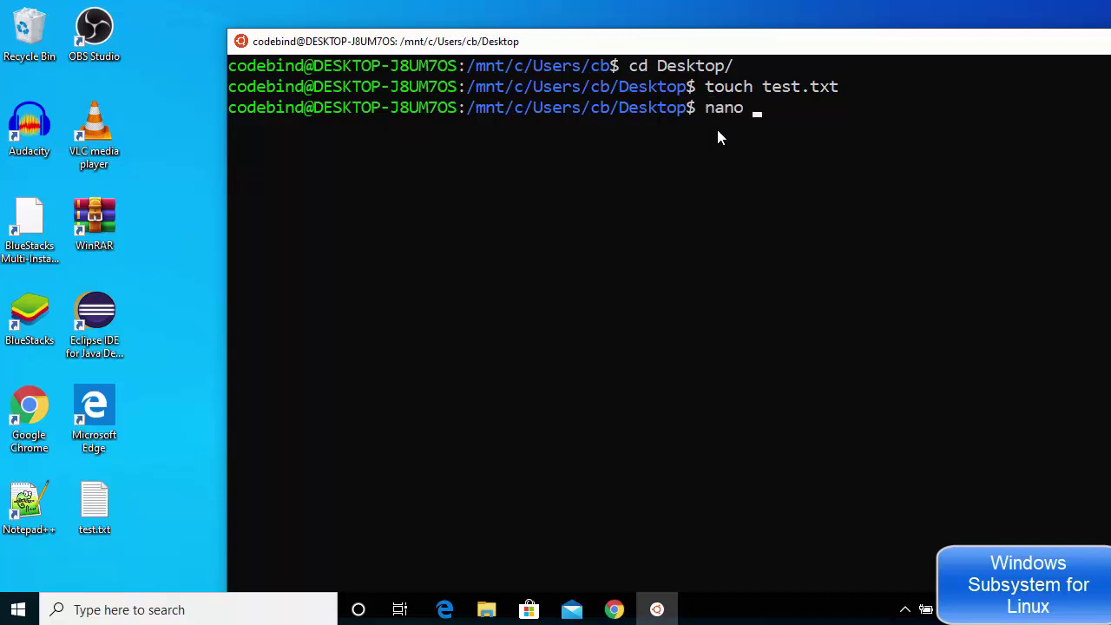
{"action": "type", "text": "test.txt"}
{"action": "key", "text": "Return"}
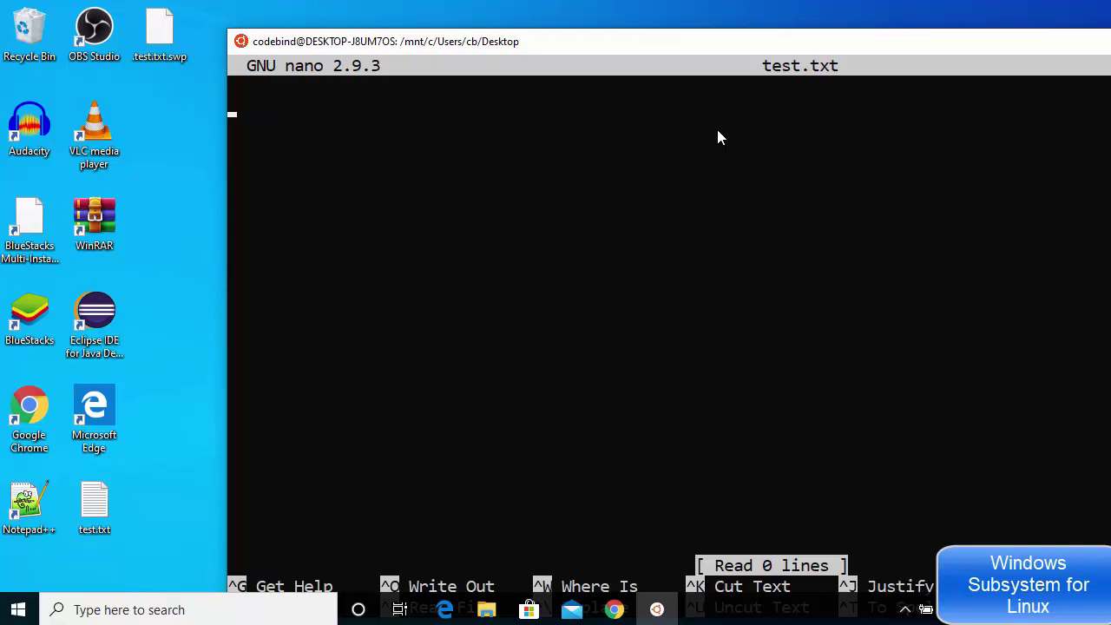
{"action": "type", "text": "test my txt"}
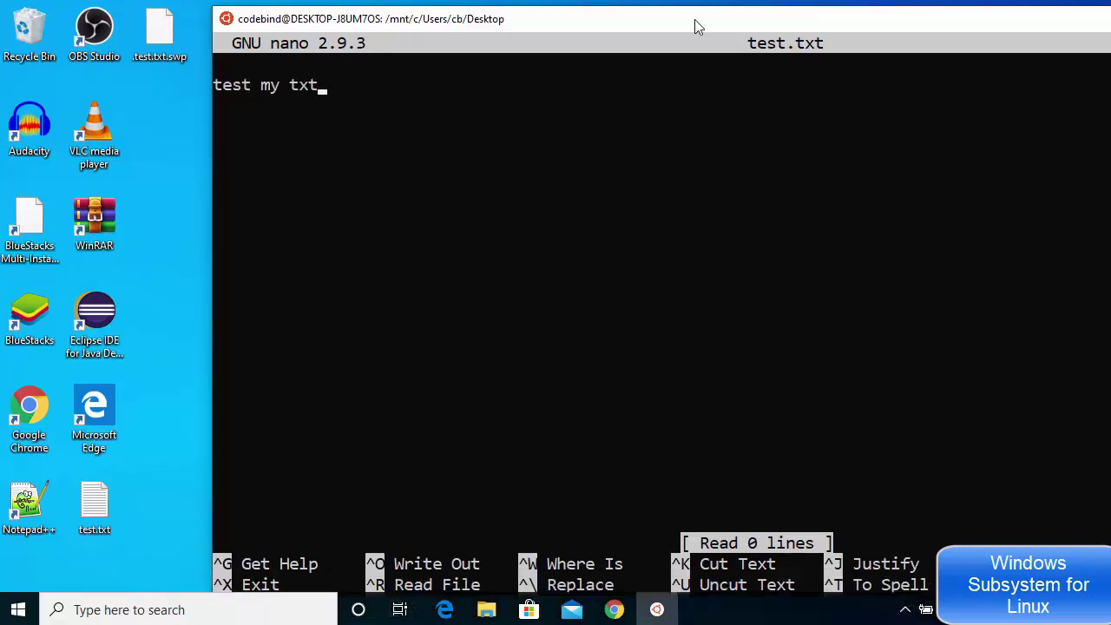
{"action": "left_click_drag", "start_coordinate": [695, 19], "coordinate": [682, 13]}
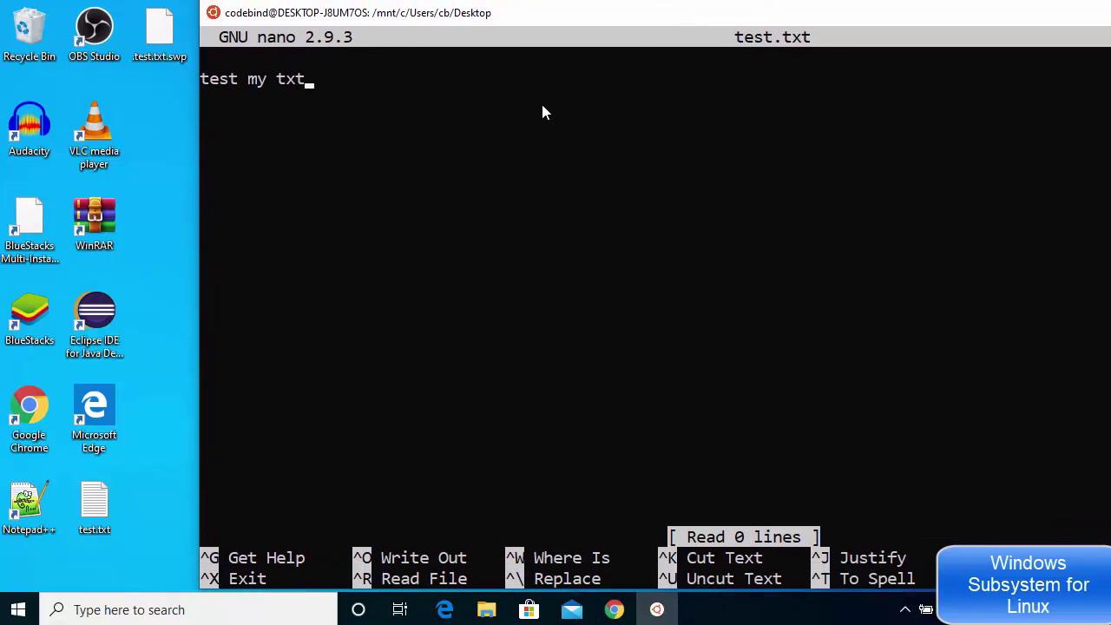
- Exit nano, saving the changes under the file name test.txt
{"action": "left_click", "coordinate": [430, 121]}
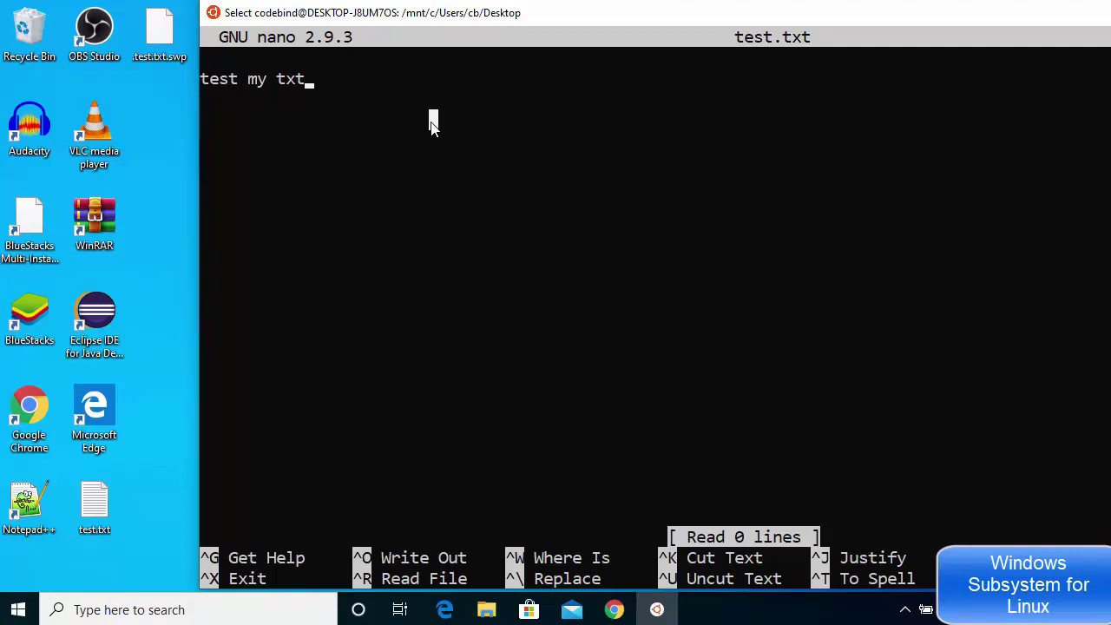
{"action": "key", "text": "ctrl+x"}
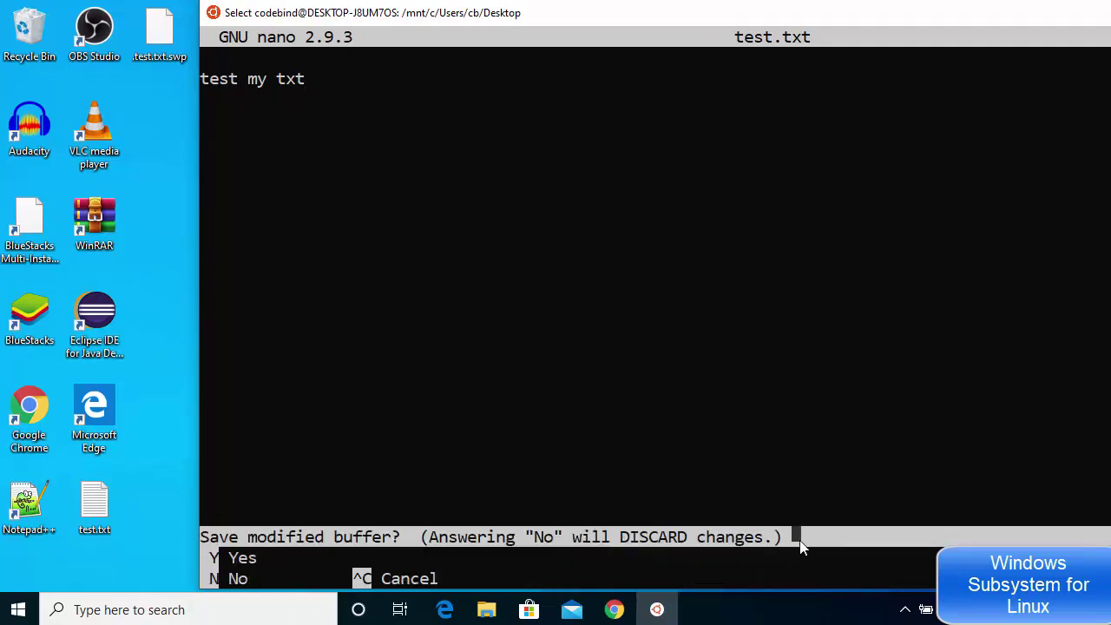
{"action": "key", "text": "y"}
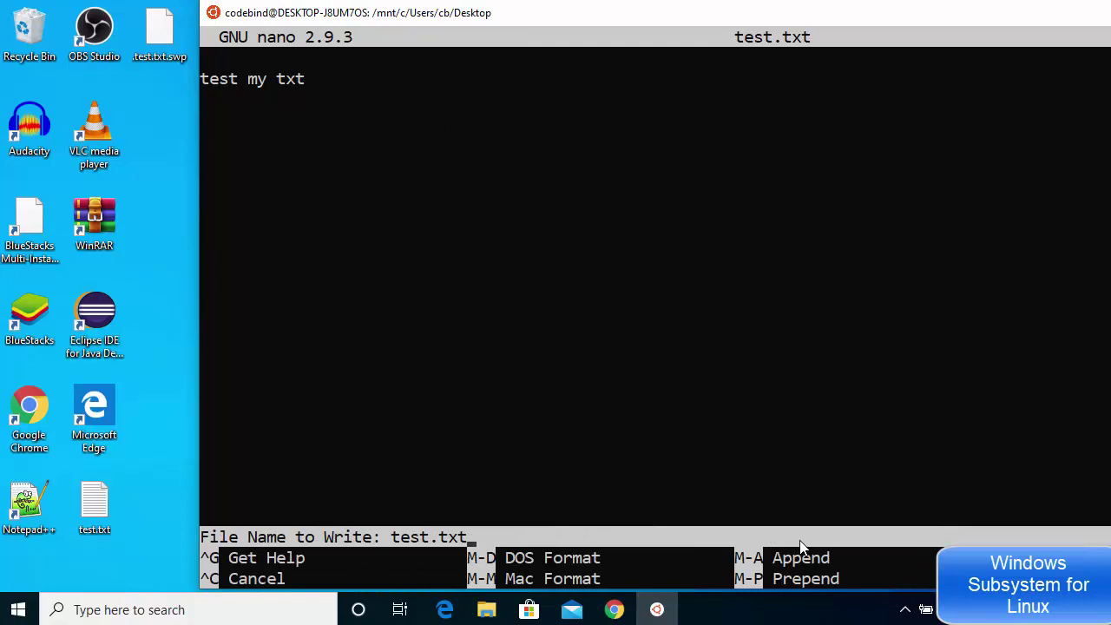
{"action": "key", "text": "Return"}
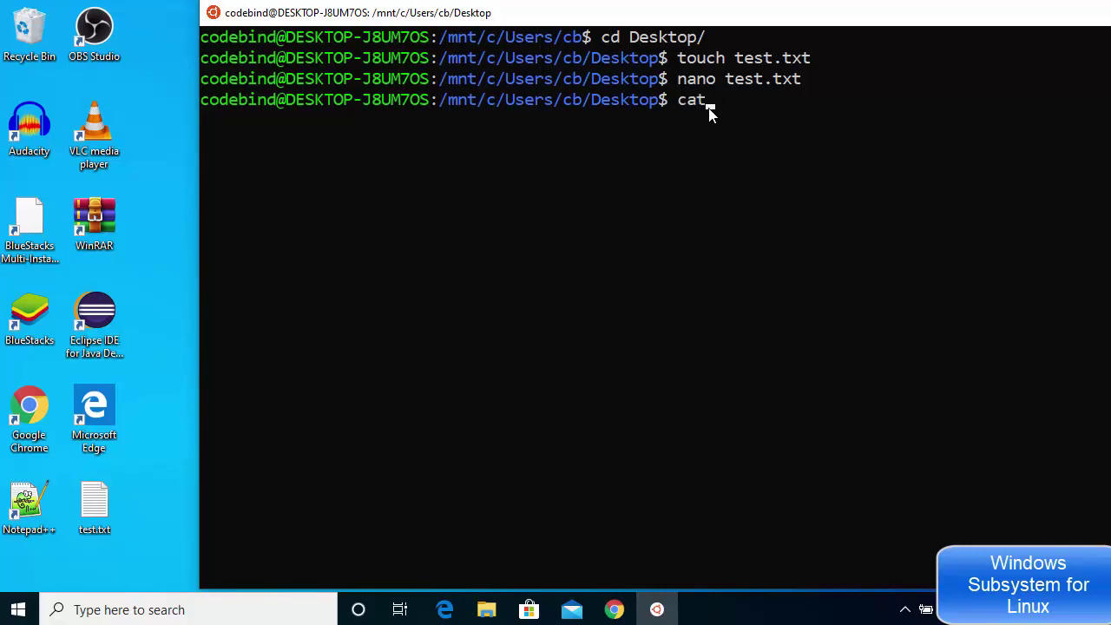
- Print the contents of test.txt in the terminal with cat and highlight the output line
{"action": "type", "text": "test.txt"}
{"action": "key", "text": "Return"}
{"action": "left_click", "coordinate": [338, 120]}
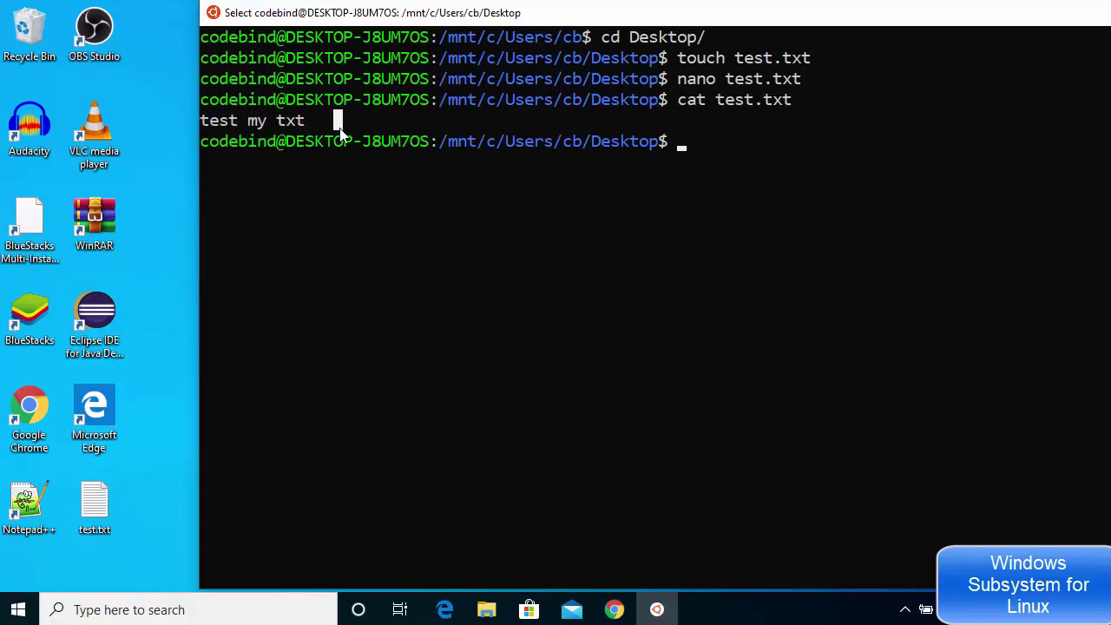
{"action": "left_click_drag", "start_coordinate": [309, 123], "coordinate": [196, 118]}
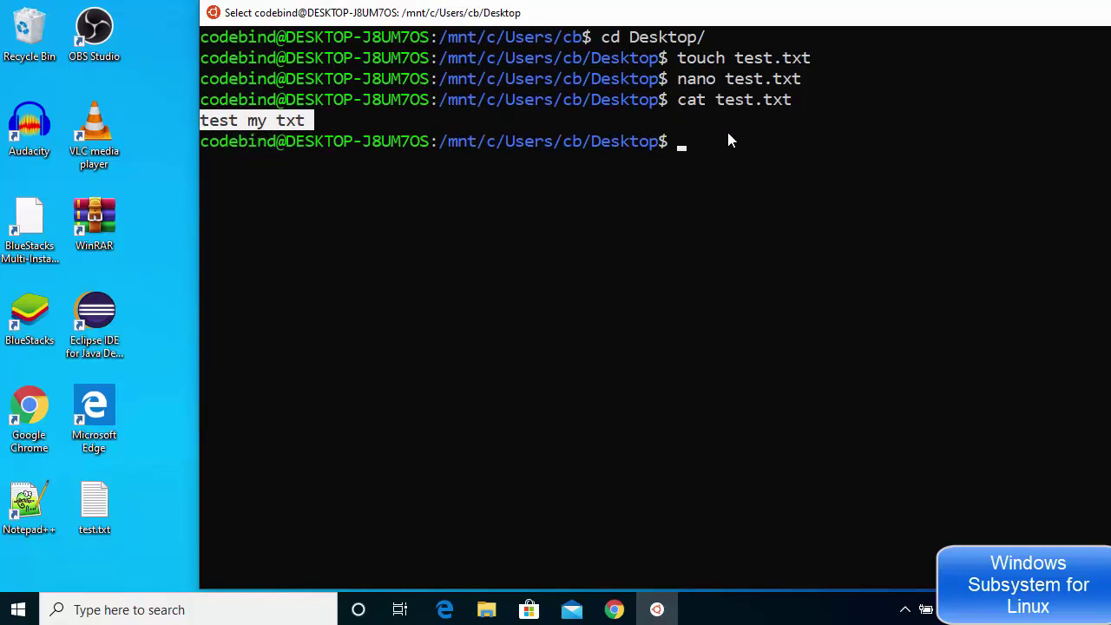
{"action": "left_click", "coordinate": [685, 159]}
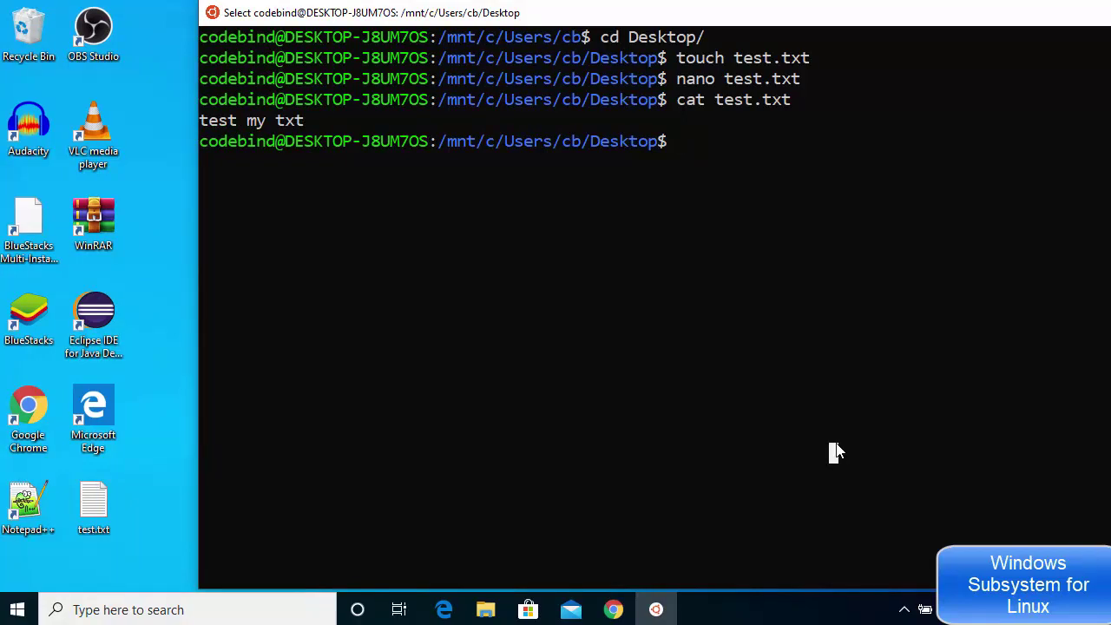
- Search Windows for cmd, open Command Prompt and start the Linux shell in it with bash
{"action": "left_click", "coordinate": [206, 610]}
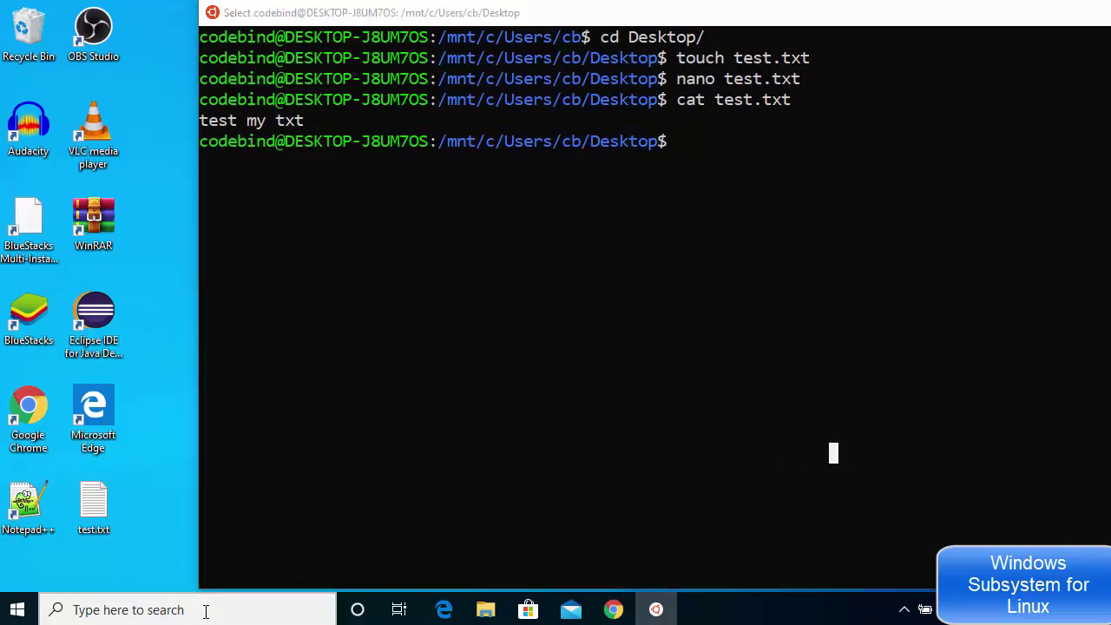
{"action": "type", "text": "cmd"}
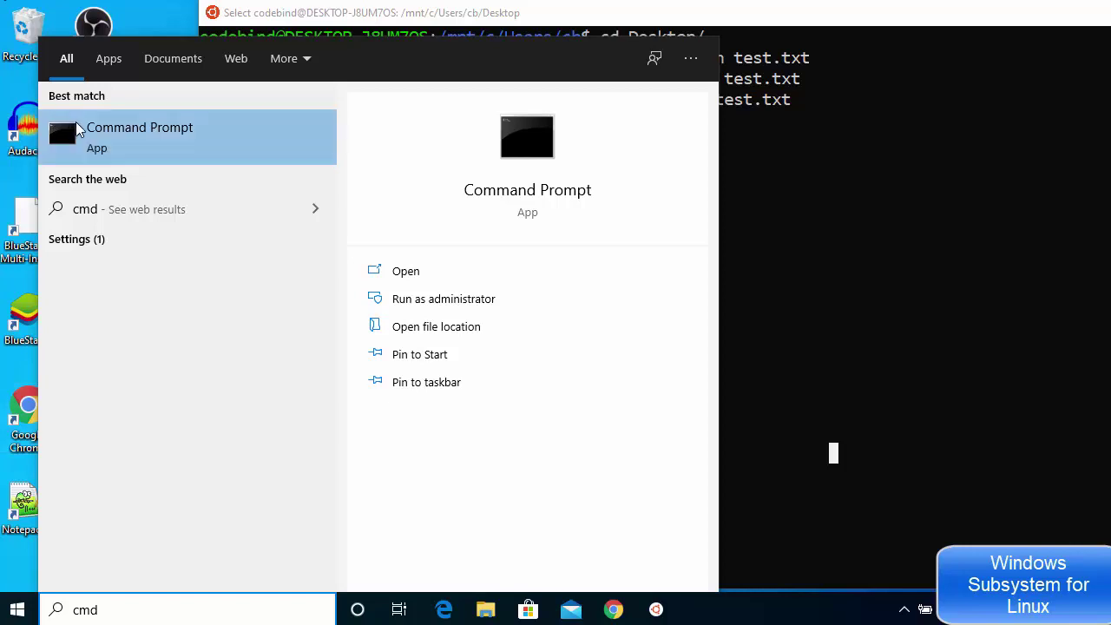
{"action": "left_click", "coordinate": [139, 138]}
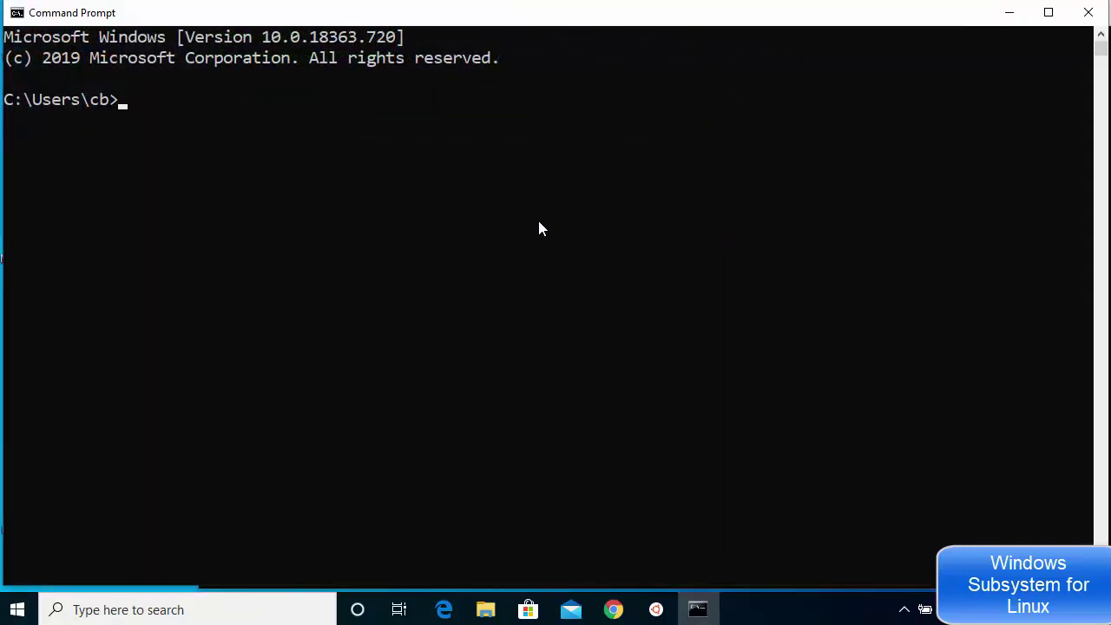
{"action": "type", "text": "bash"}
{"action": "key", "text": "Return"}
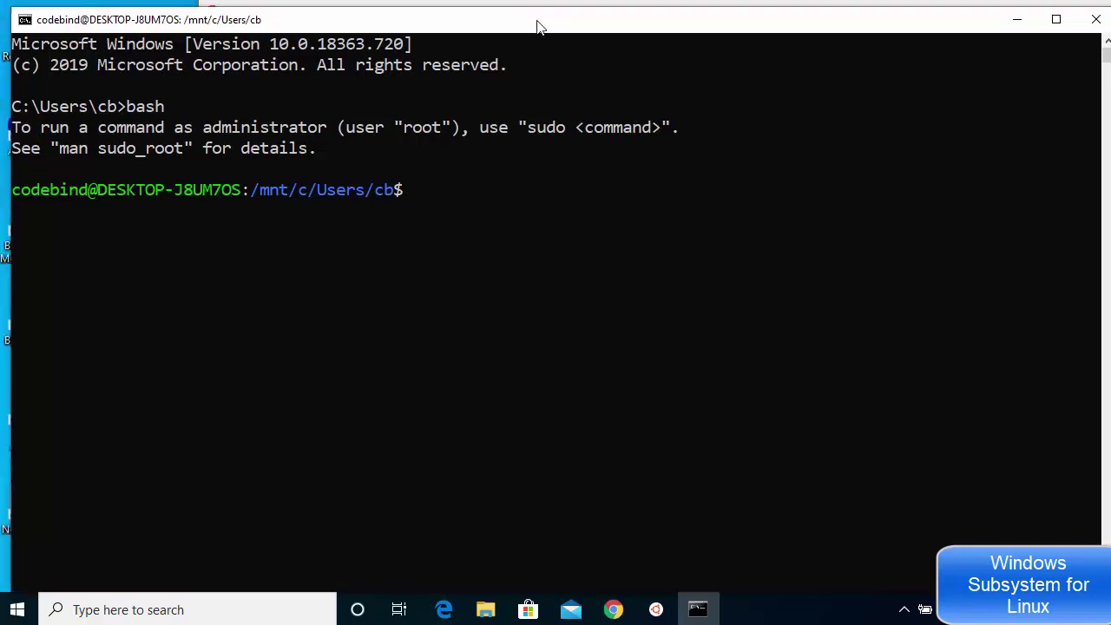
- Move the Command Prompt window running bash away from the desktop icons and close it, returning to the Ubuntu terminal
{"action": "left_click_drag", "start_coordinate": [538, 25], "coordinate": [675, 147]}
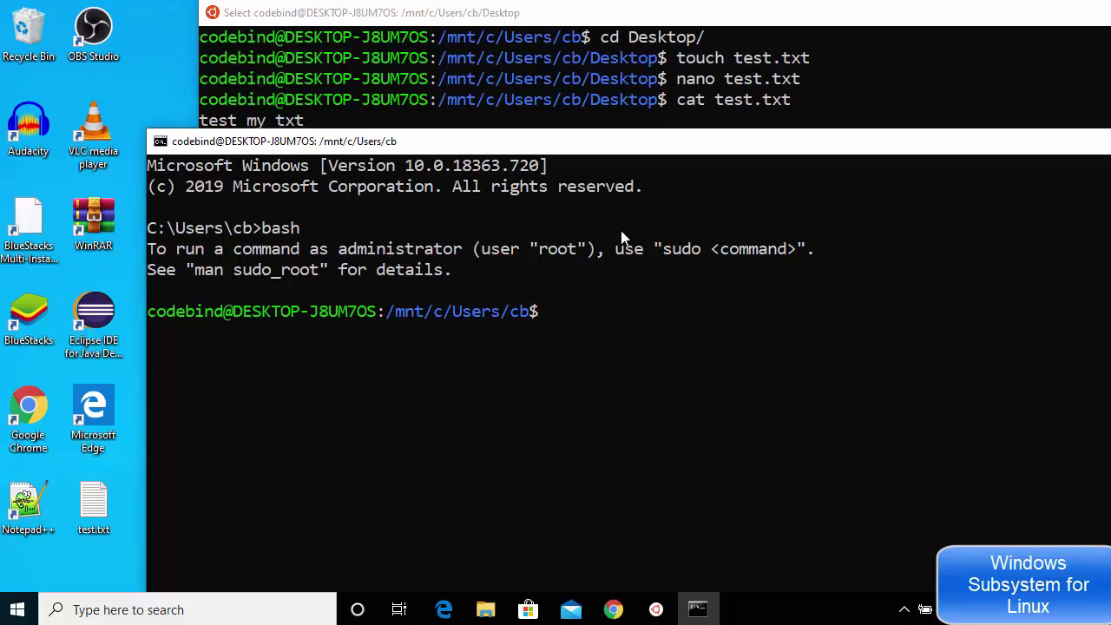
{"action": "key", "text": "alt+F4"}
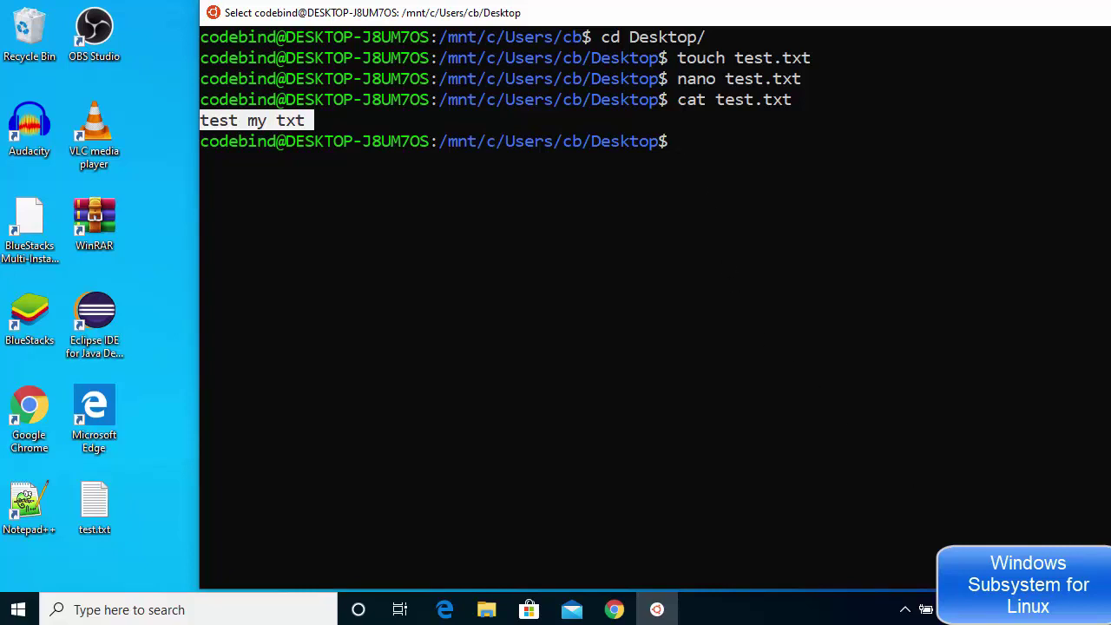
{"action": "key", "text": "alt+shift"}
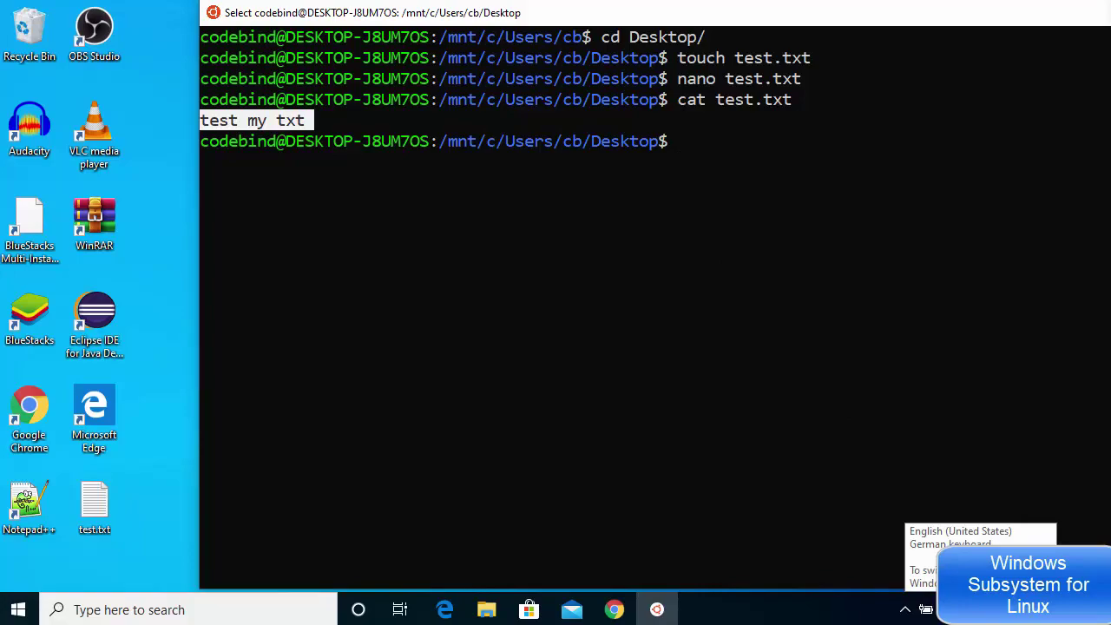